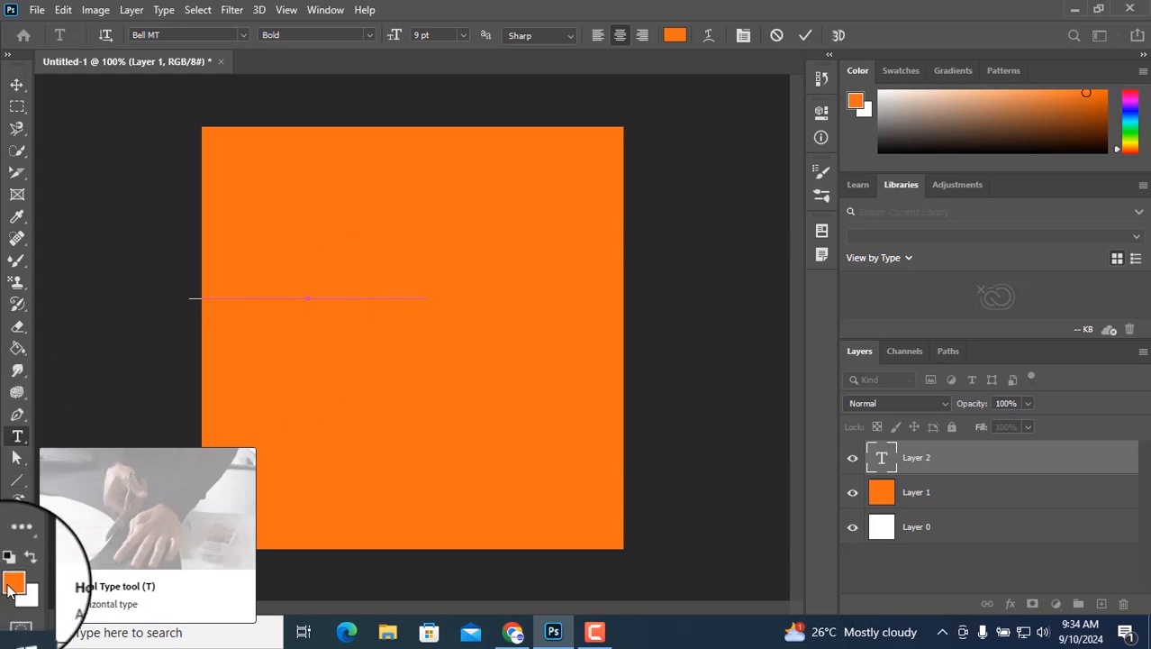
Recolor the whole placeholder text from orange to near-white, commit it and move it to the middle of the canvas.
left_click_drag(433, 295, 118, 285)
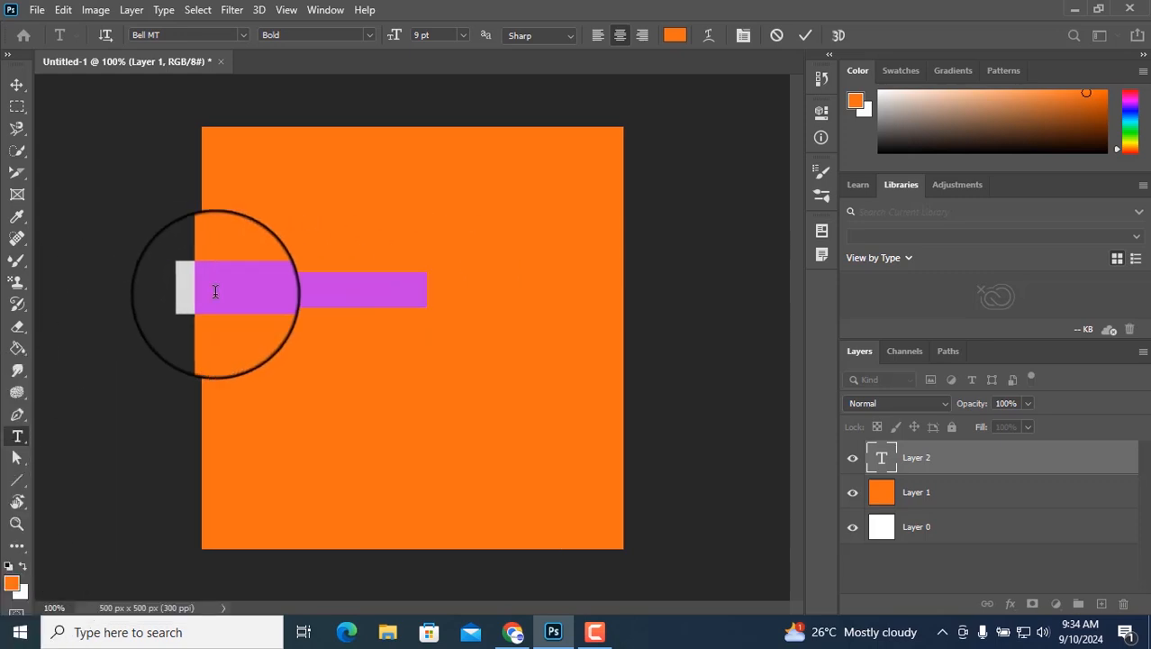
left_click(12, 584)
left_click_drag(829, 296, 850, 258)
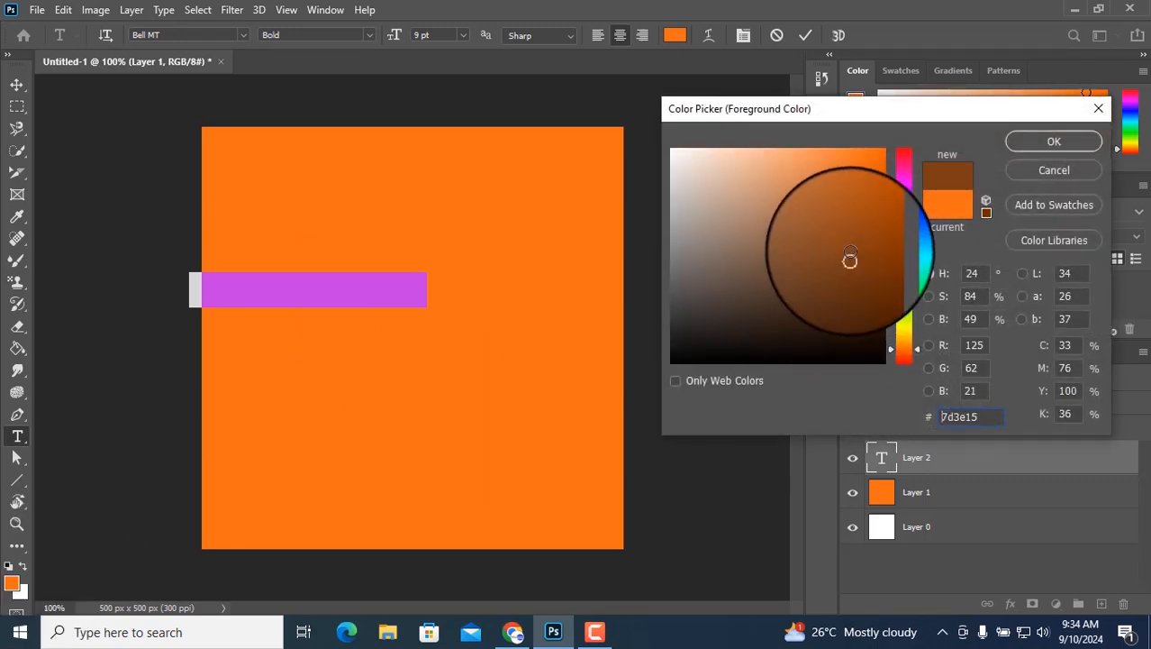
left_click(905, 345)
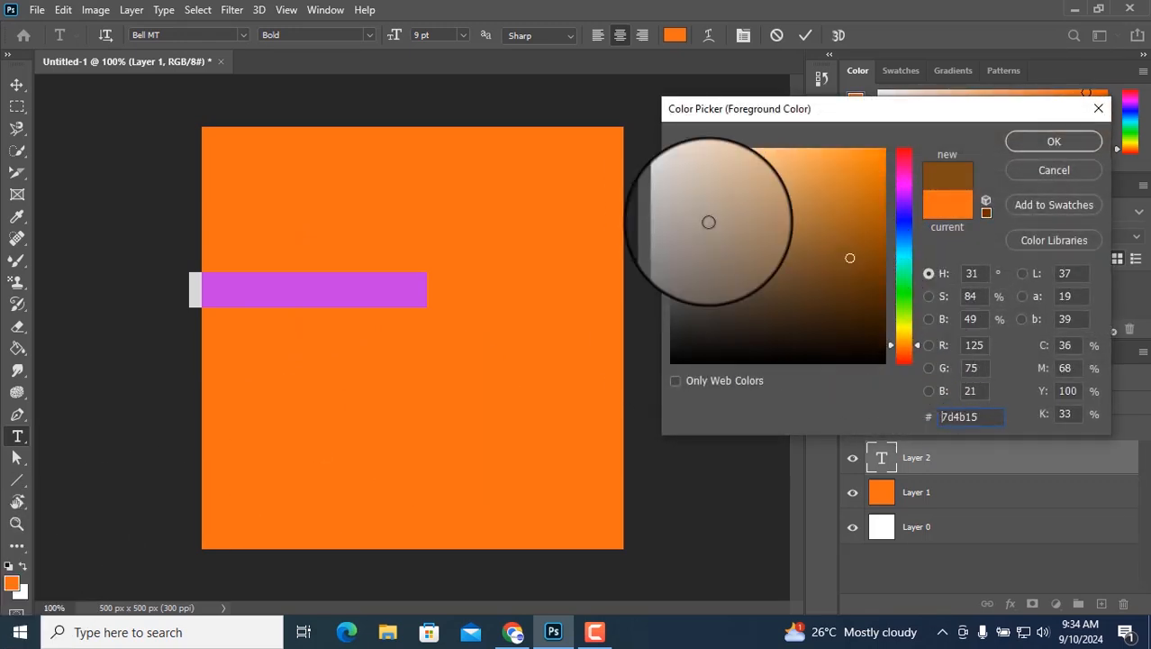
left_click_drag(694, 204, 674, 152)
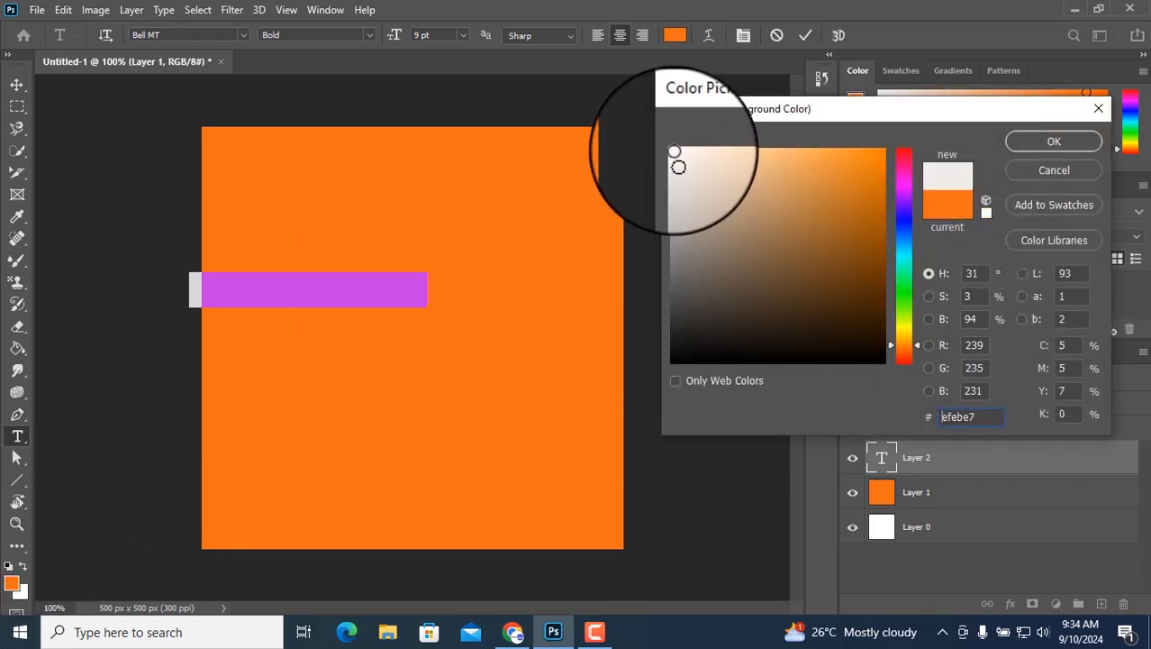
left_click(1041, 142)
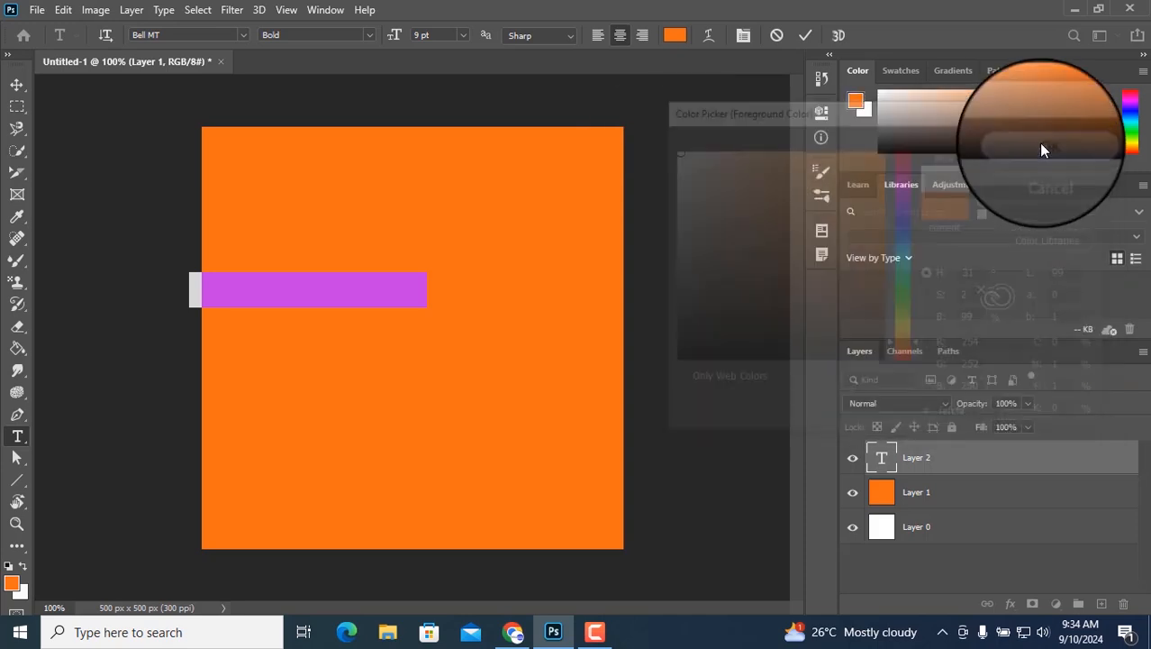
left_click(20, 82)
left_click_drag(311, 247, 455, 297)
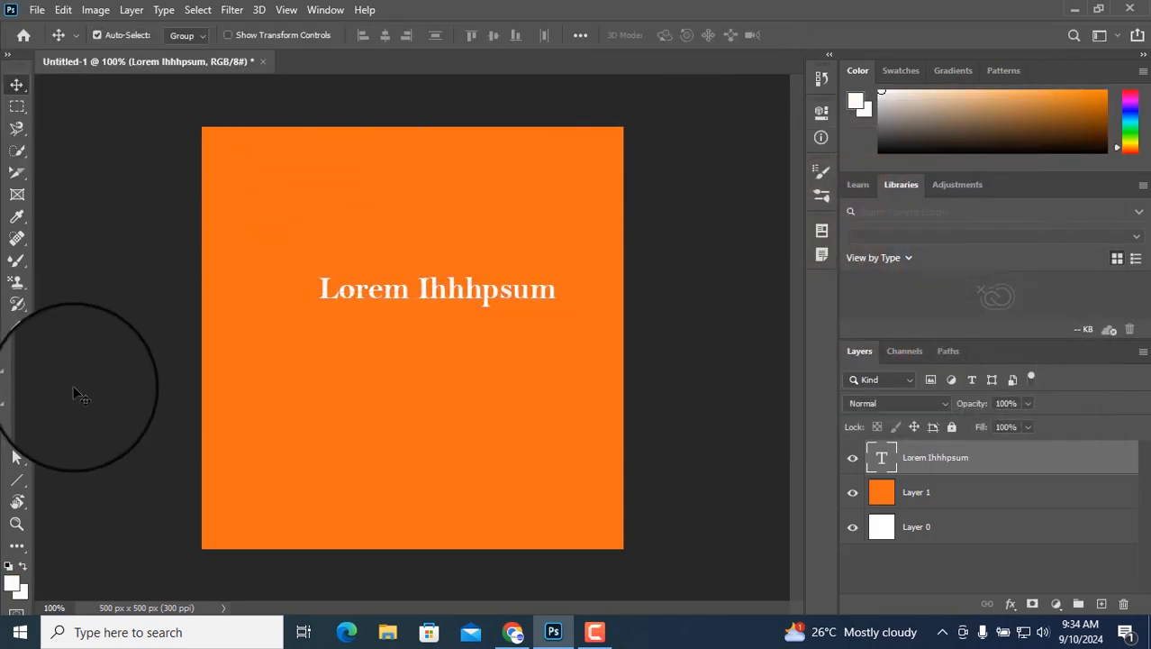
Delete all of the "Lorem Ihhhpsum" text from its layer and leave text editing.
left_click(17, 436)
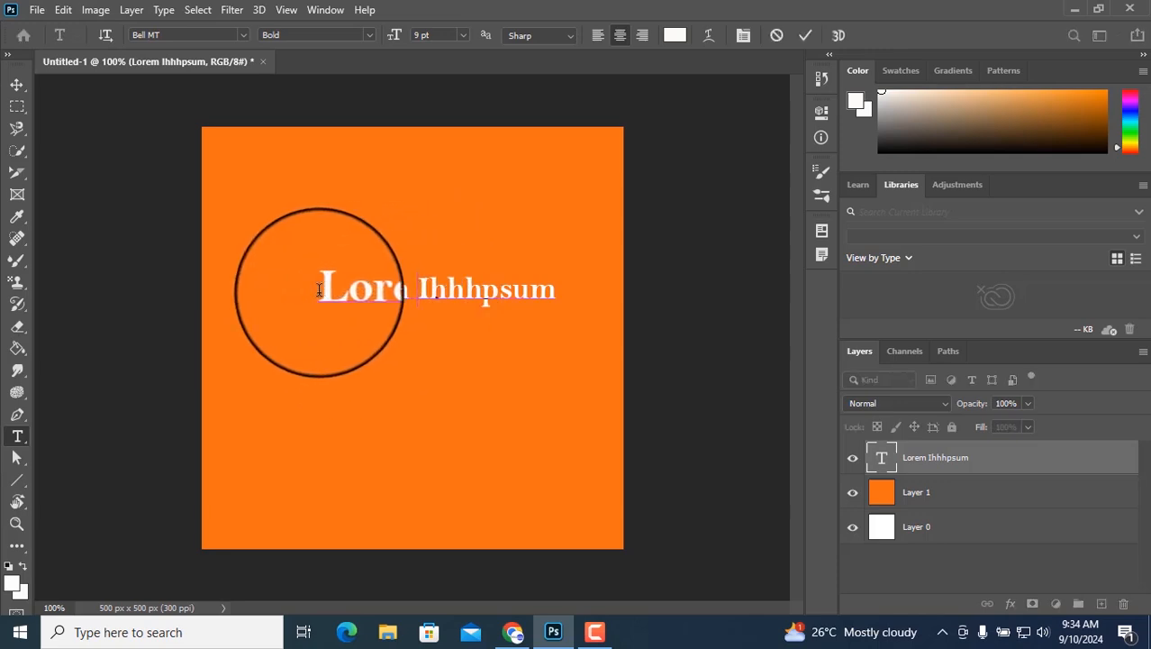
left_click_drag(316, 290, 583, 294)
key("BackSpace")
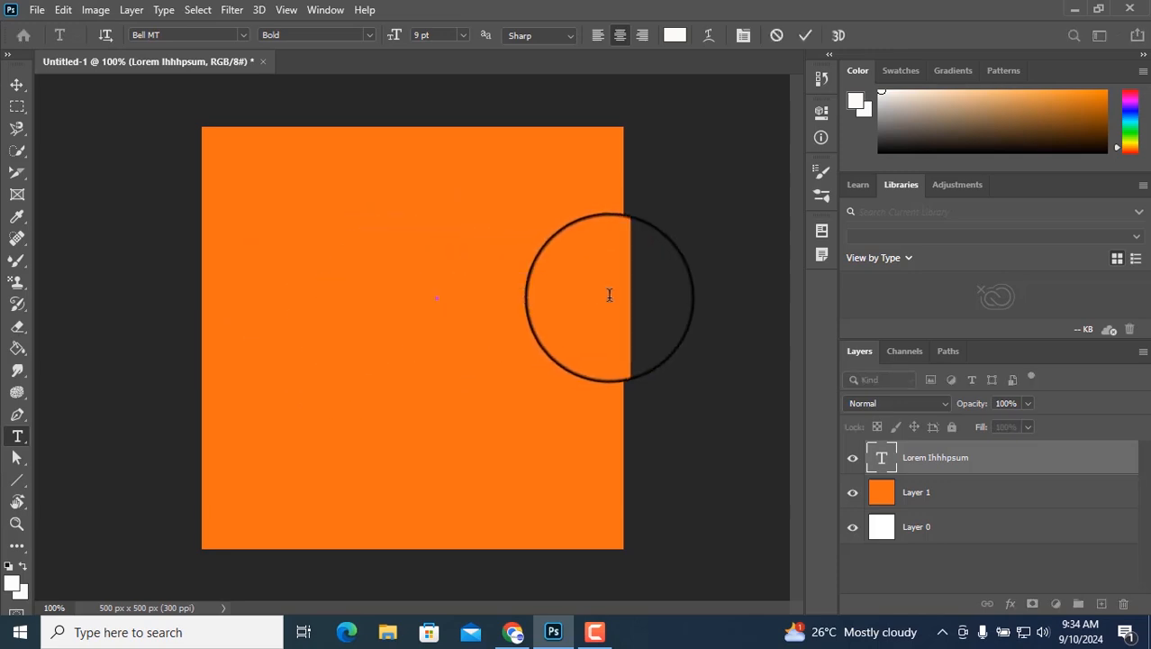
left_click(18, 86)
Create a new horizontal text near the left edge of the canvas, replacing its placeholder with "My LOGO".
left_click(17, 436)
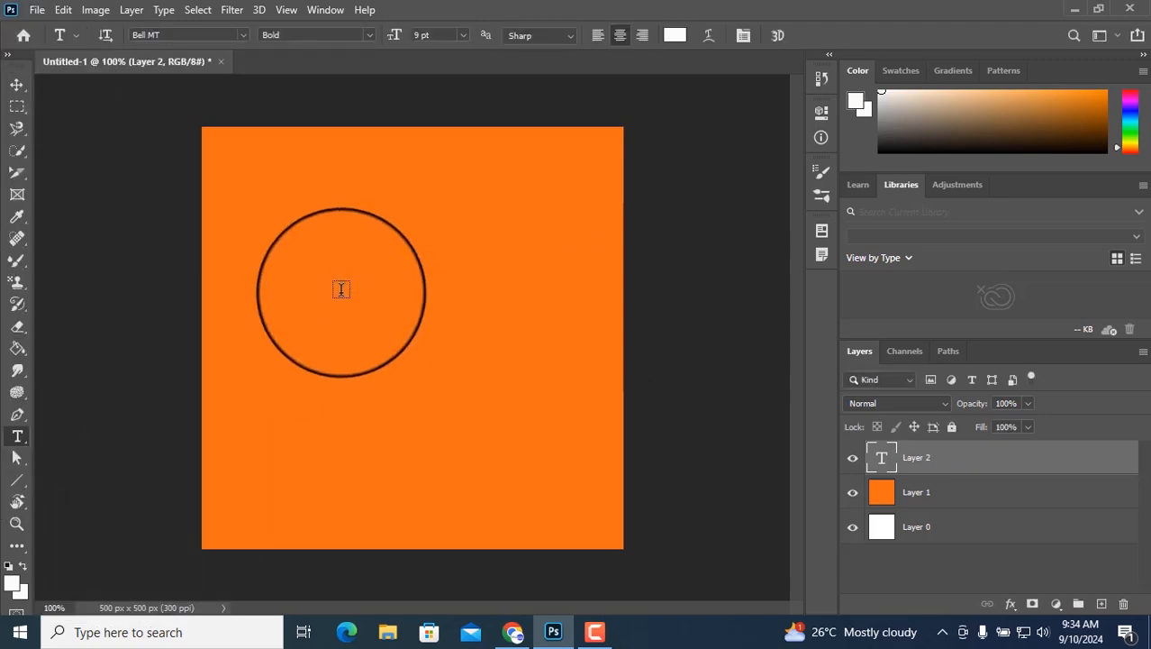
left_click(281, 341)
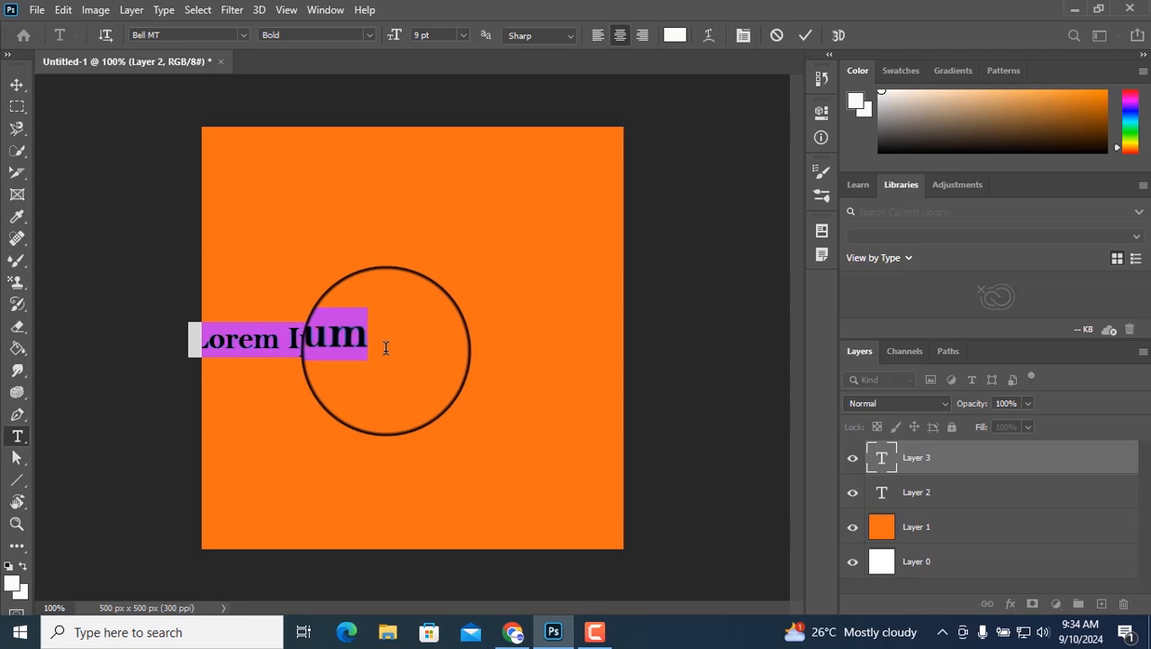
key("BackSpace")
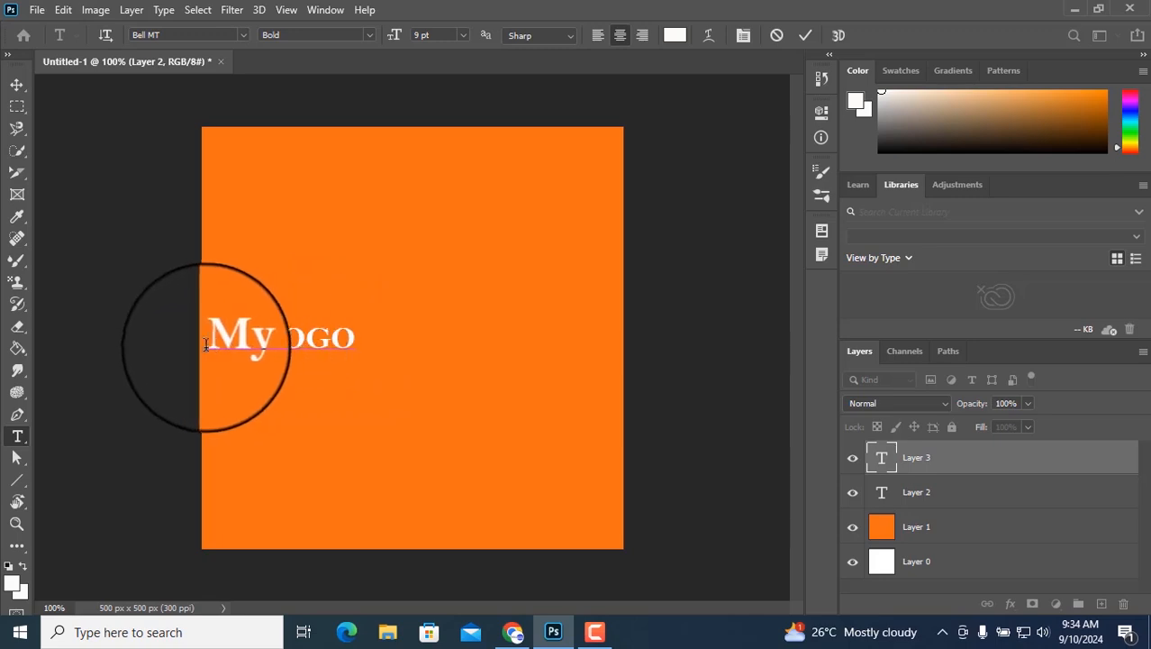
left_click_drag(208, 345, 370, 345)
left_click(288, 344)
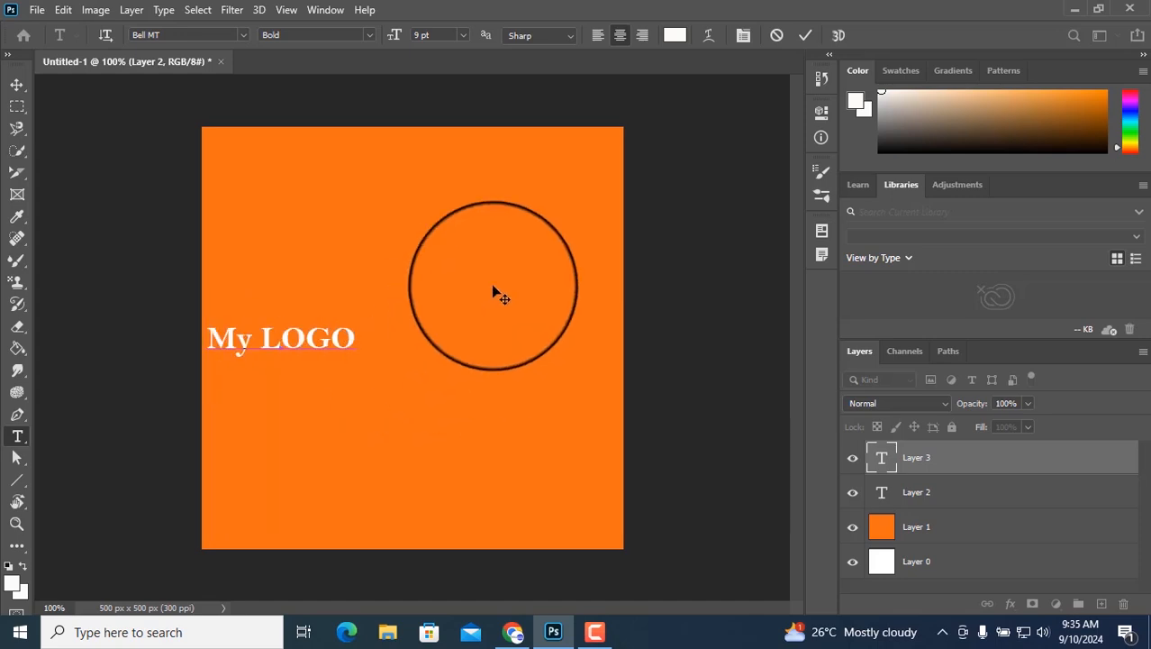
Commit the "My LOGO" text and move it to the middle of the canvas.
left_click(19, 88)
left_click_drag(277, 342, 444, 236)
left_click_drag(460, 289, 391, 351)
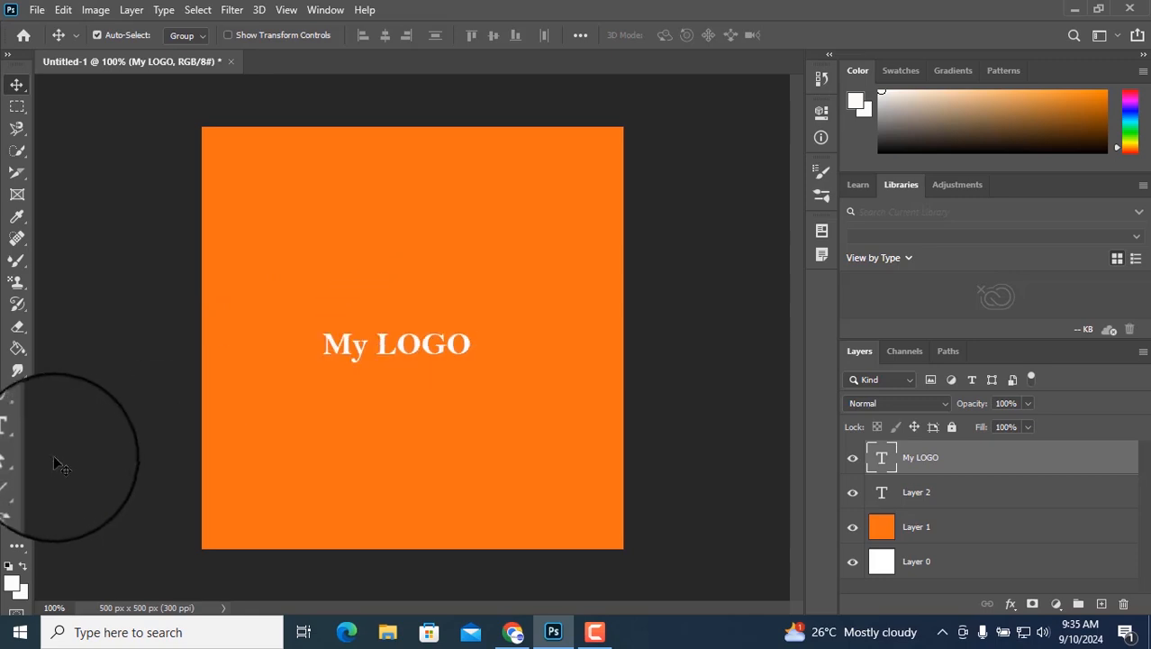
Try a 24 pt font size on the whole "My LOGO" text and settle on 16 pt.
left_click(21, 436)
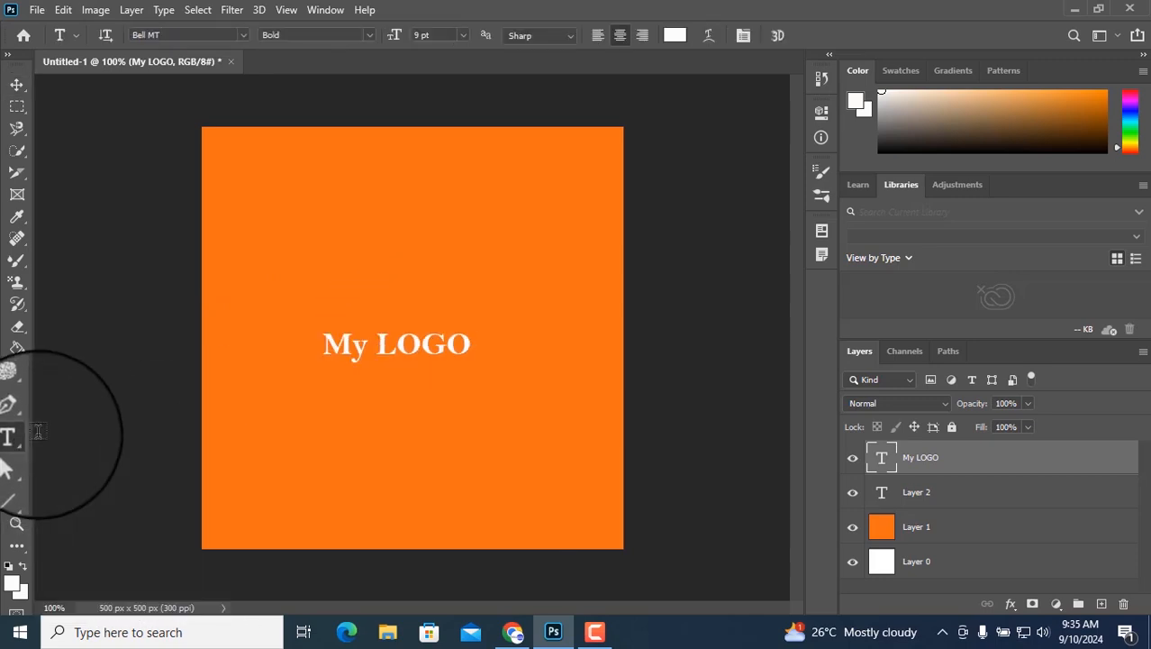
left_click(379, 349)
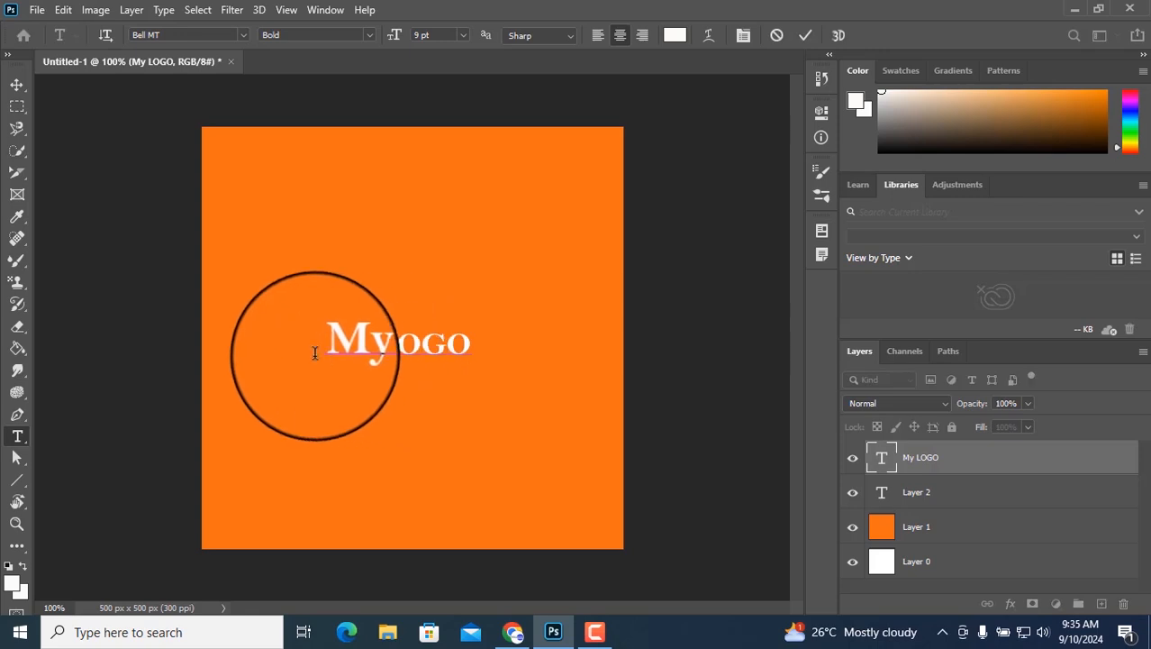
left_click_drag(313, 352, 519, 367)
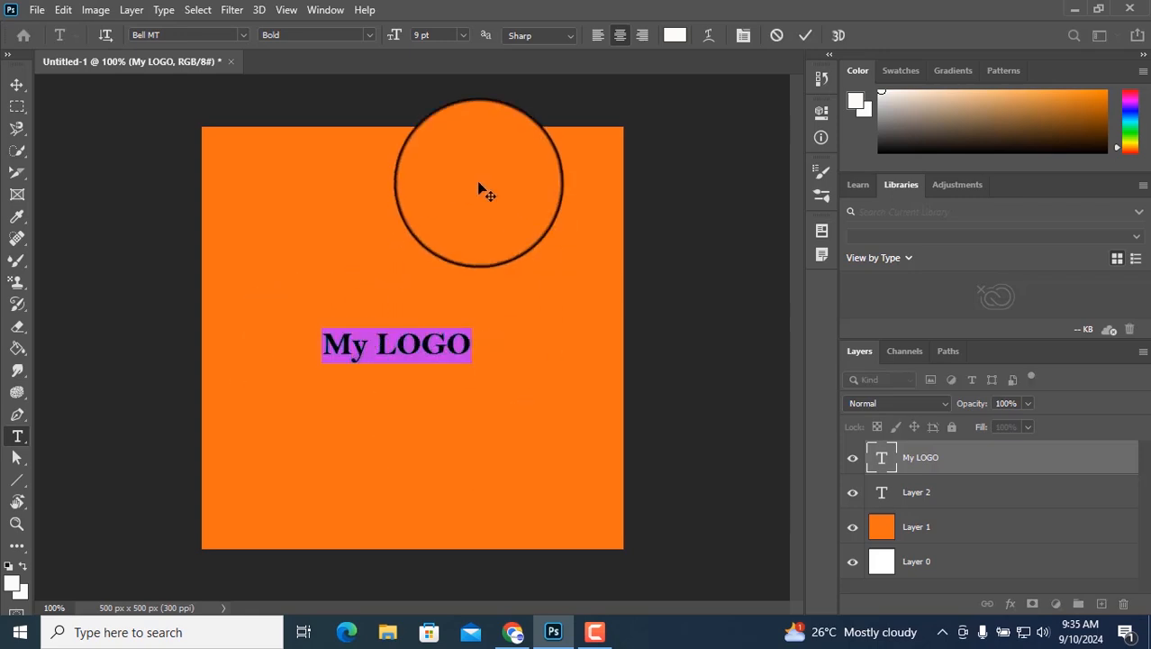
left_click(463, 36)
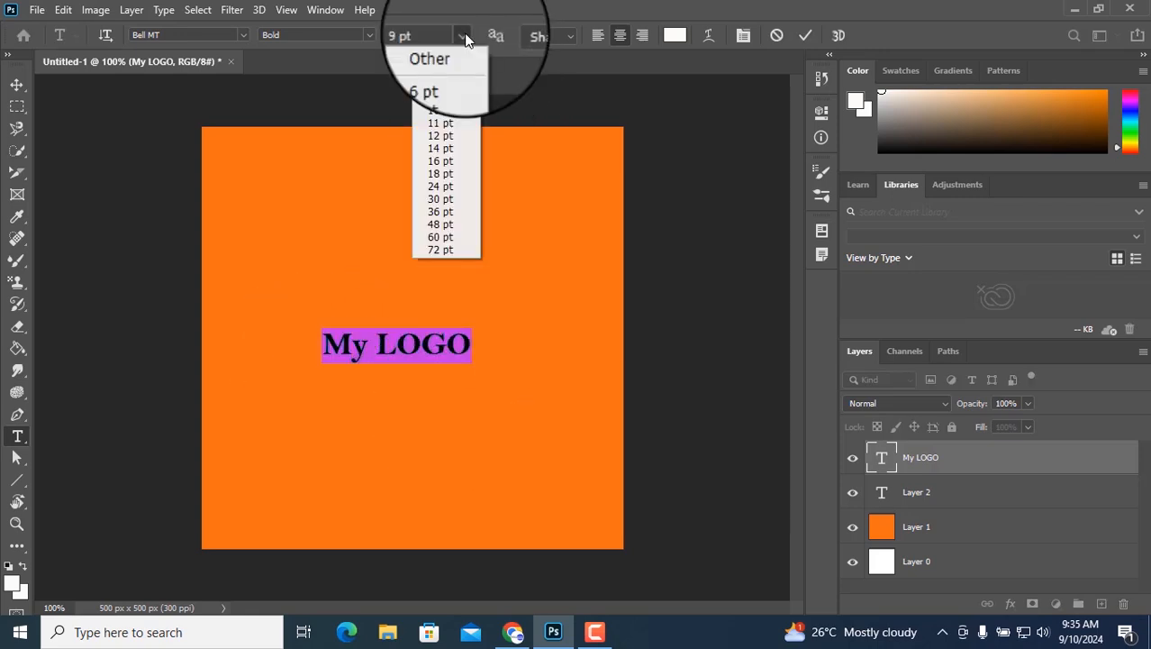
left_click(439, 188)
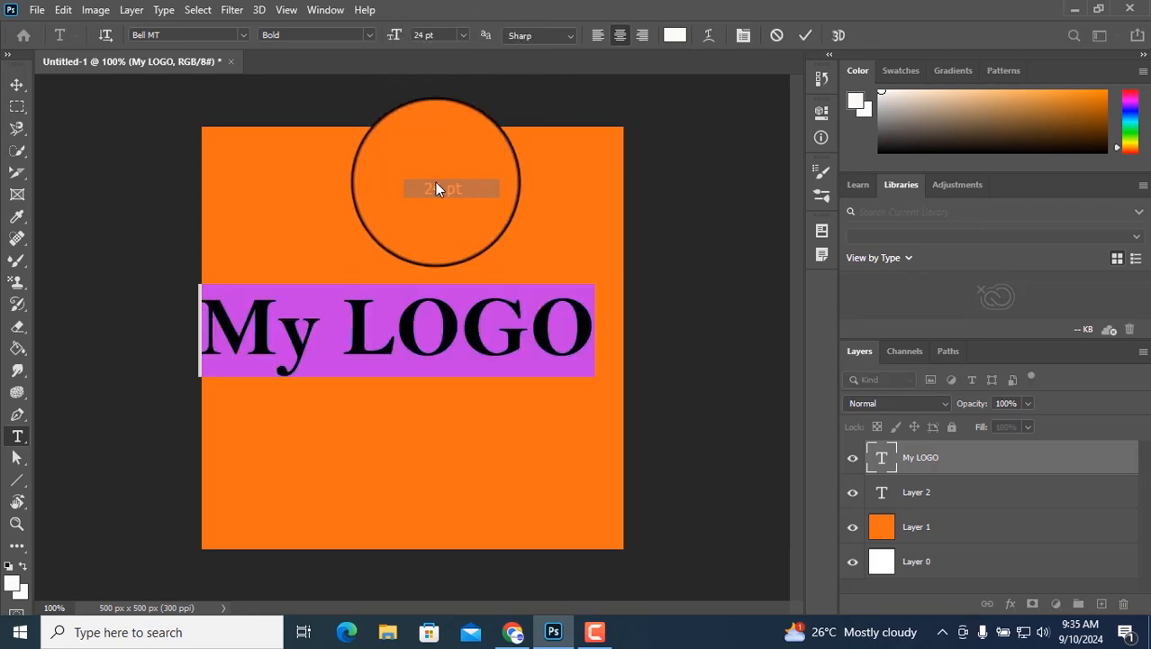
left_click(462, 38)
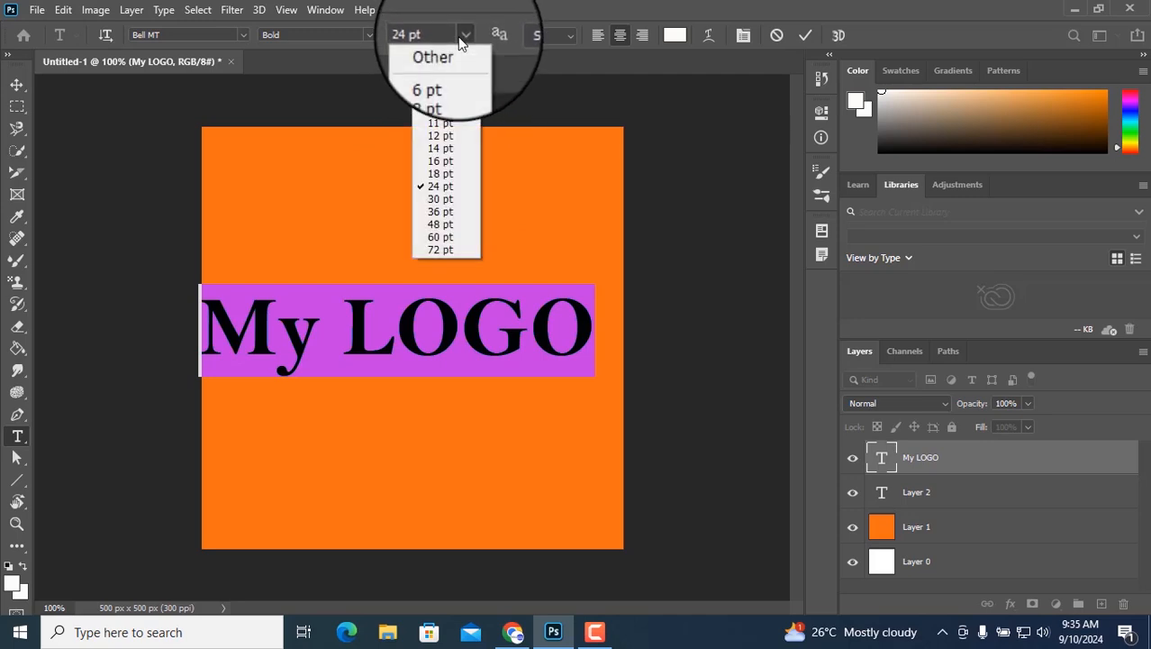
left_click(443, 162)
Try the Crisp, Strong and Smooth anti-aliasing methods on the selected text and settle on None.
left_click(541, 36)
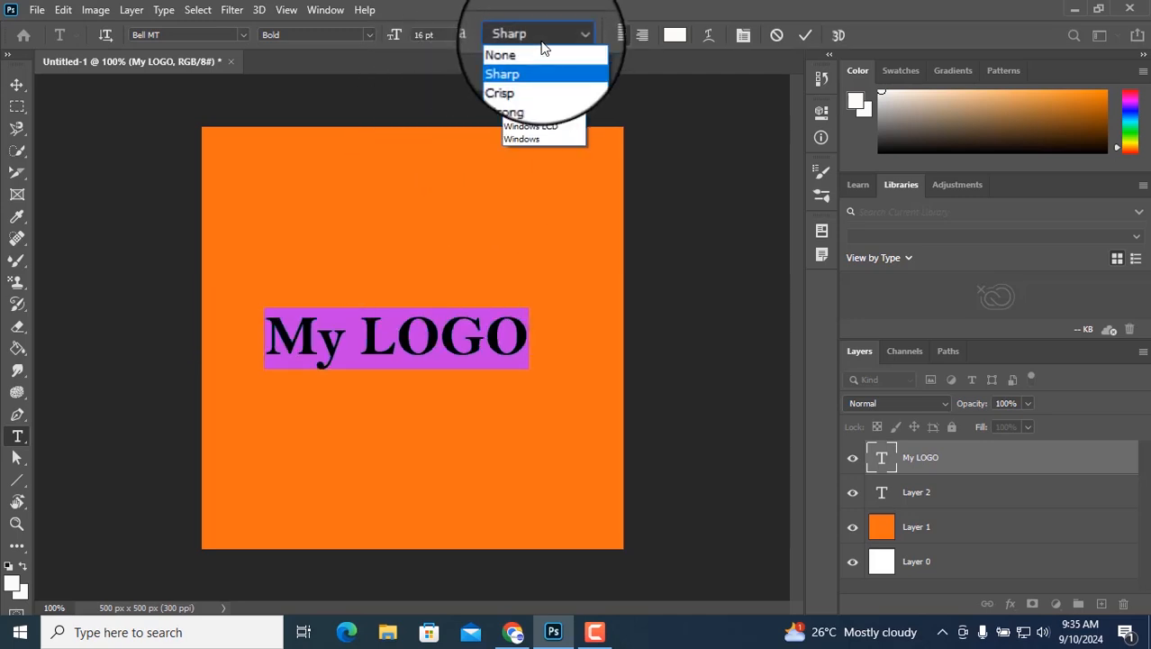
left_click(531, 74)
left_click(527, 42)
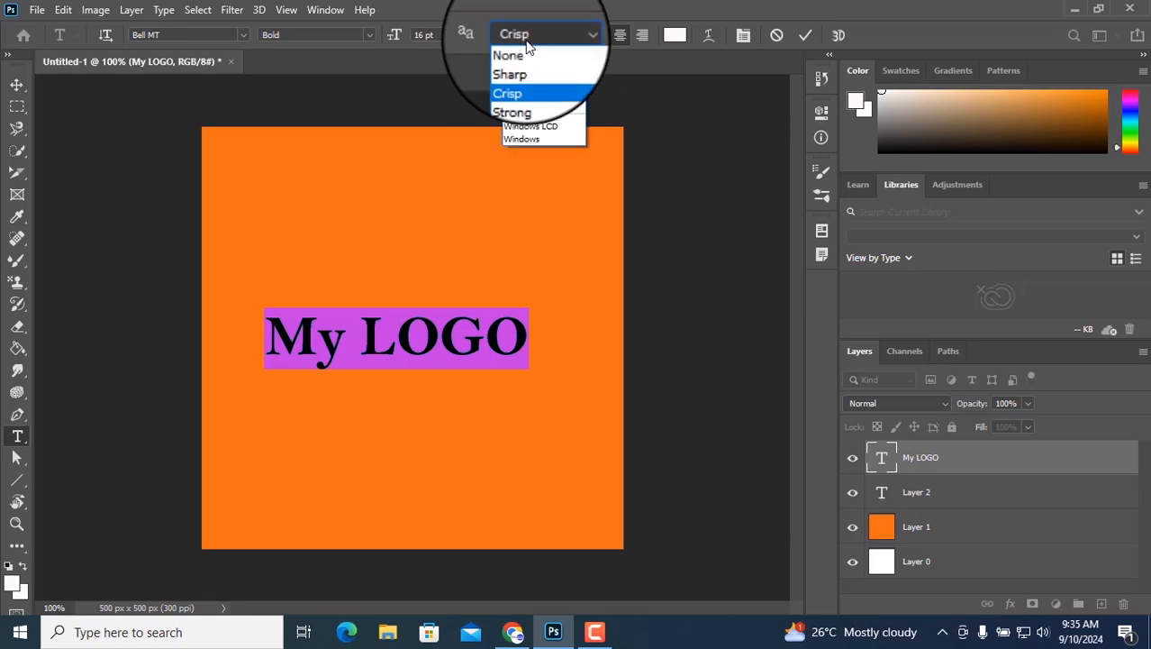
left_click(531, 91)
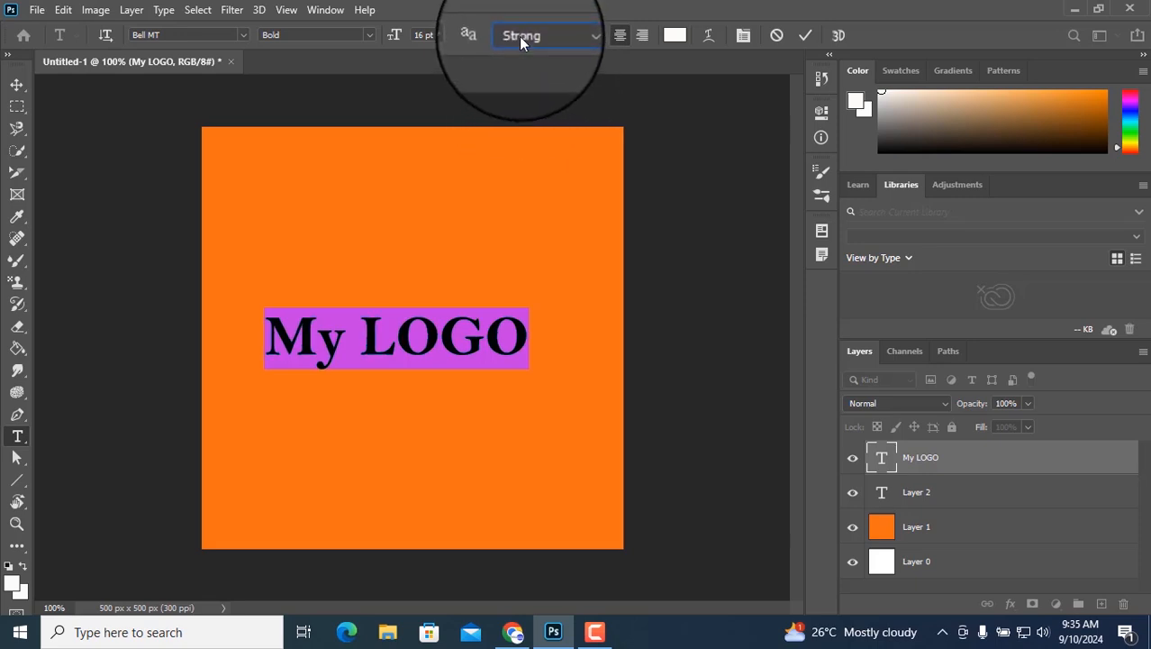
left_click(521, 36)
left_click(522, 98)
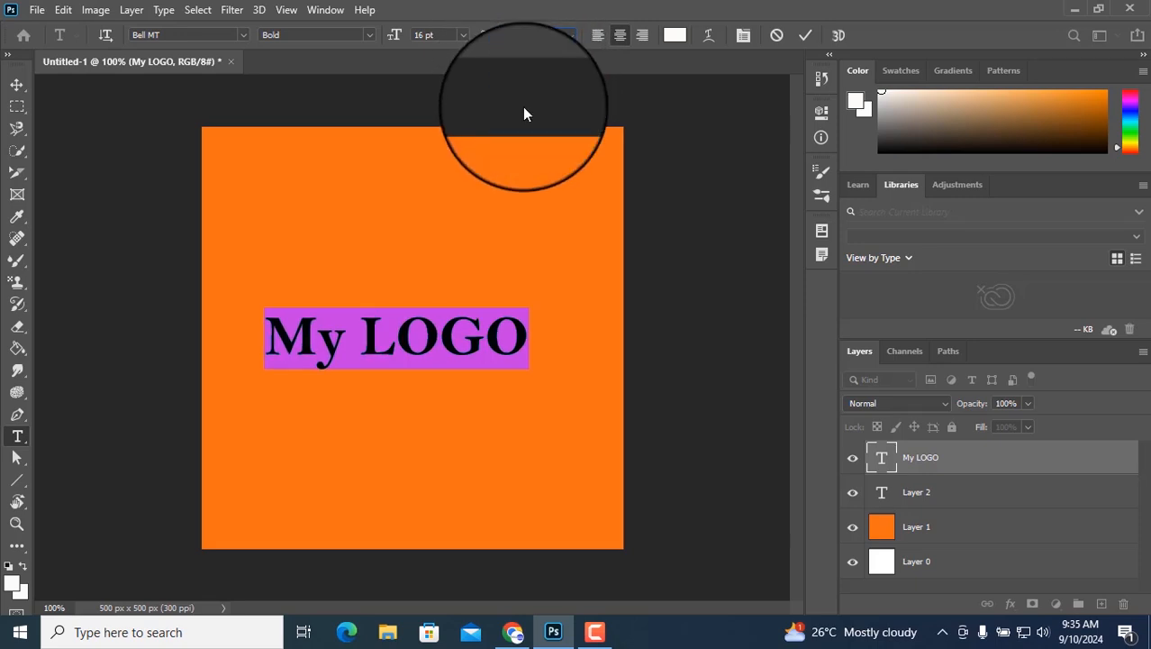
left_click(533, 34)
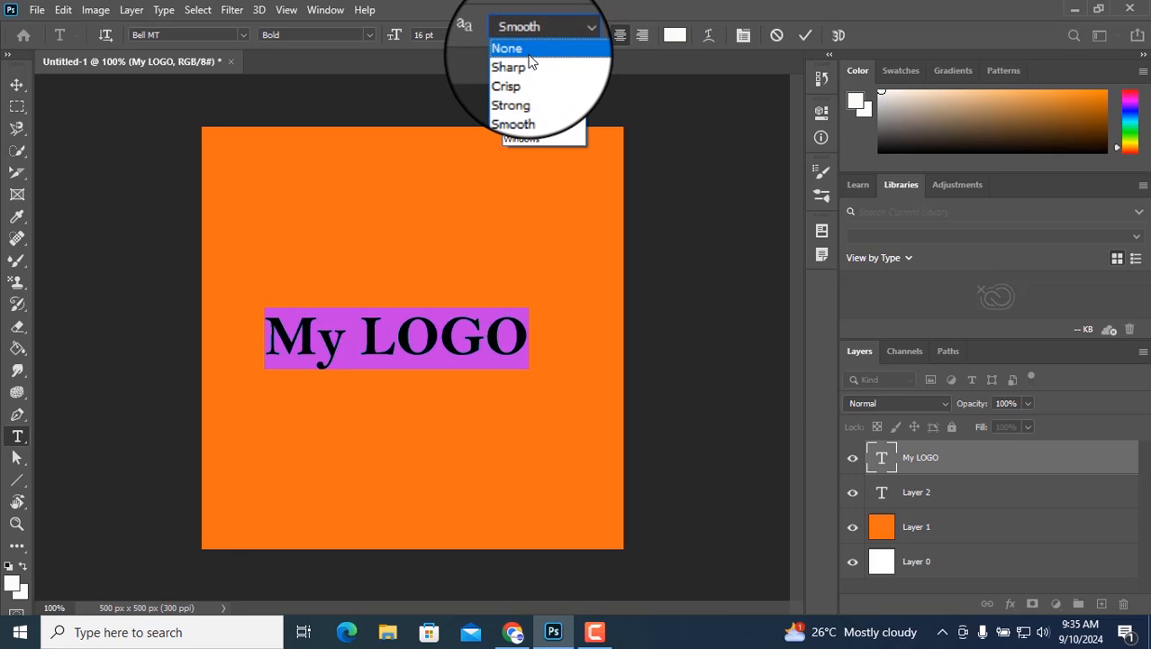
left_click(529, 52)
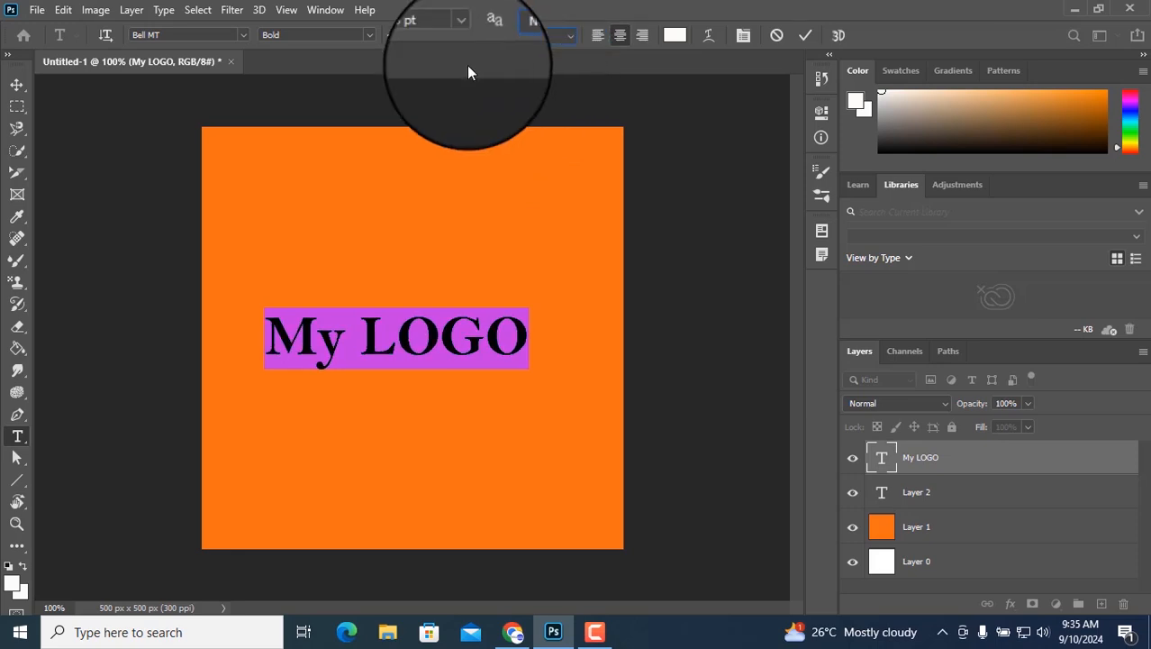
Try the Italic and Regular font styles on the "My LOGO" text and return it to Bold.
left_click(357, 34)
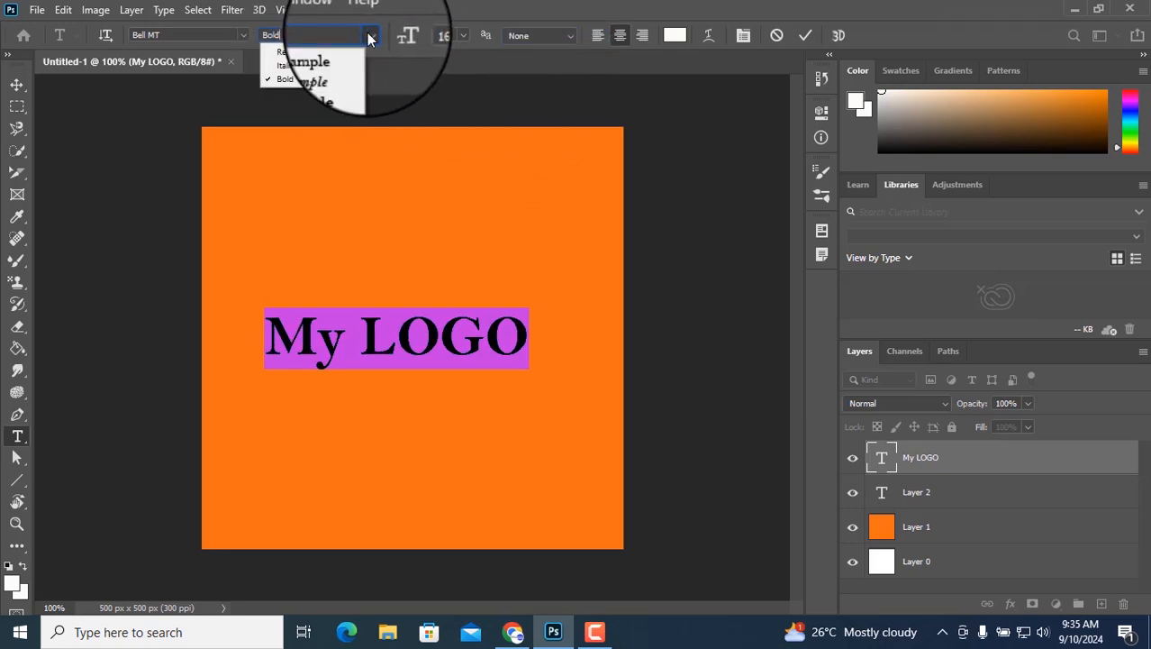
left_click(346, 63)
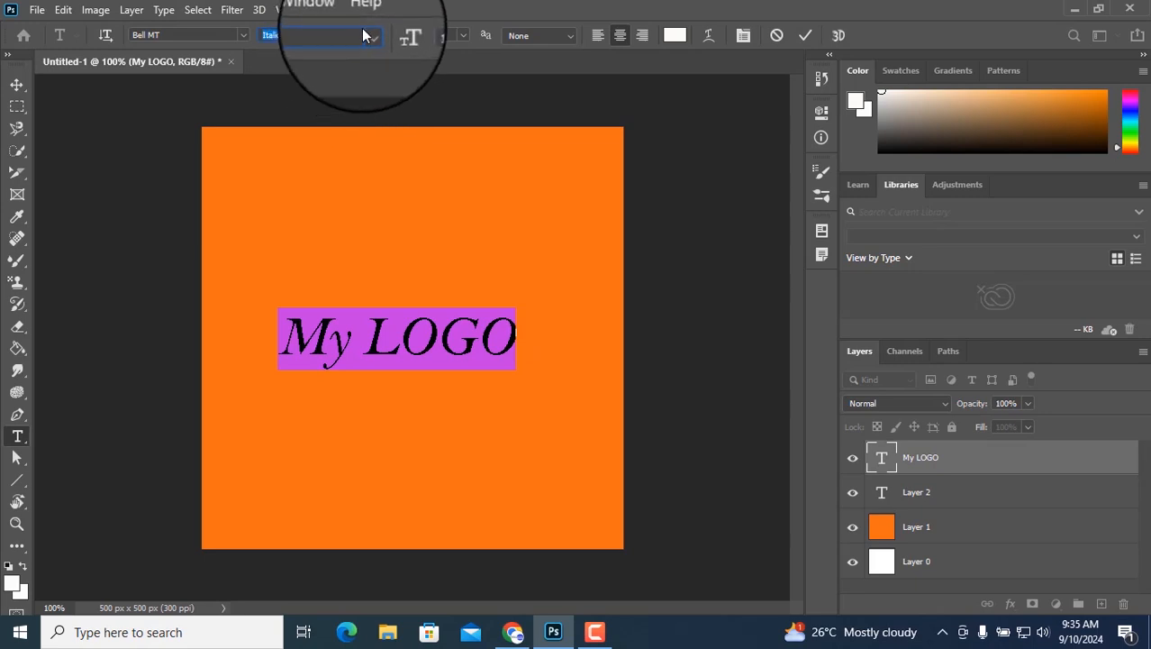
left_click(369, 36)
left_click(354, 54)
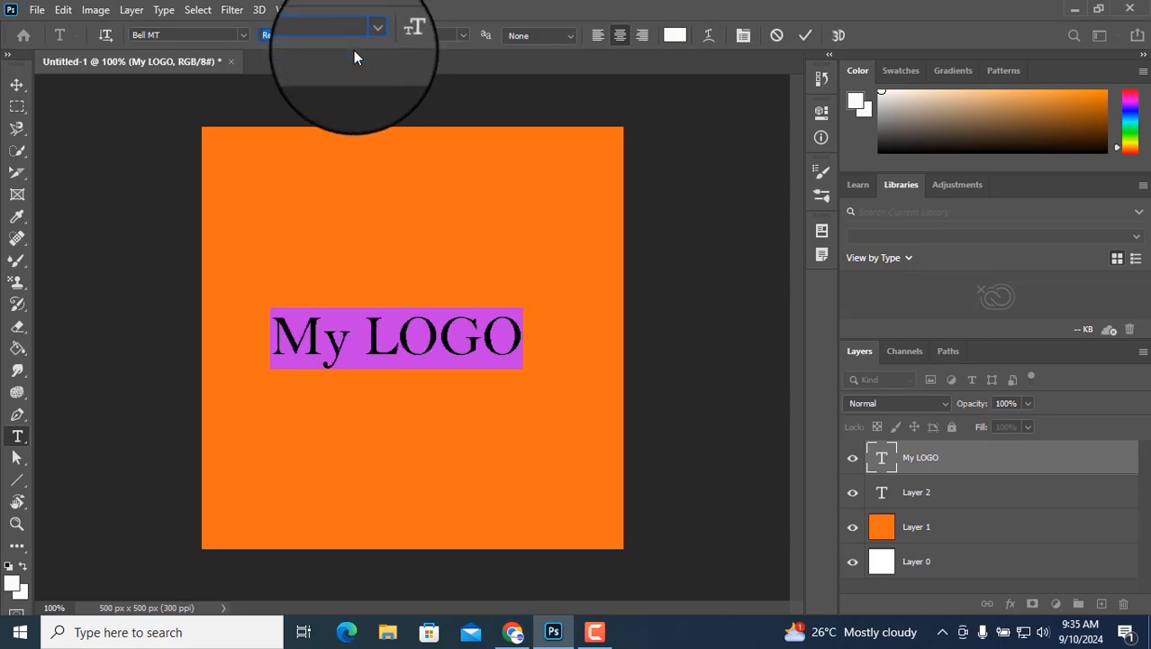
left_click(367, 36)
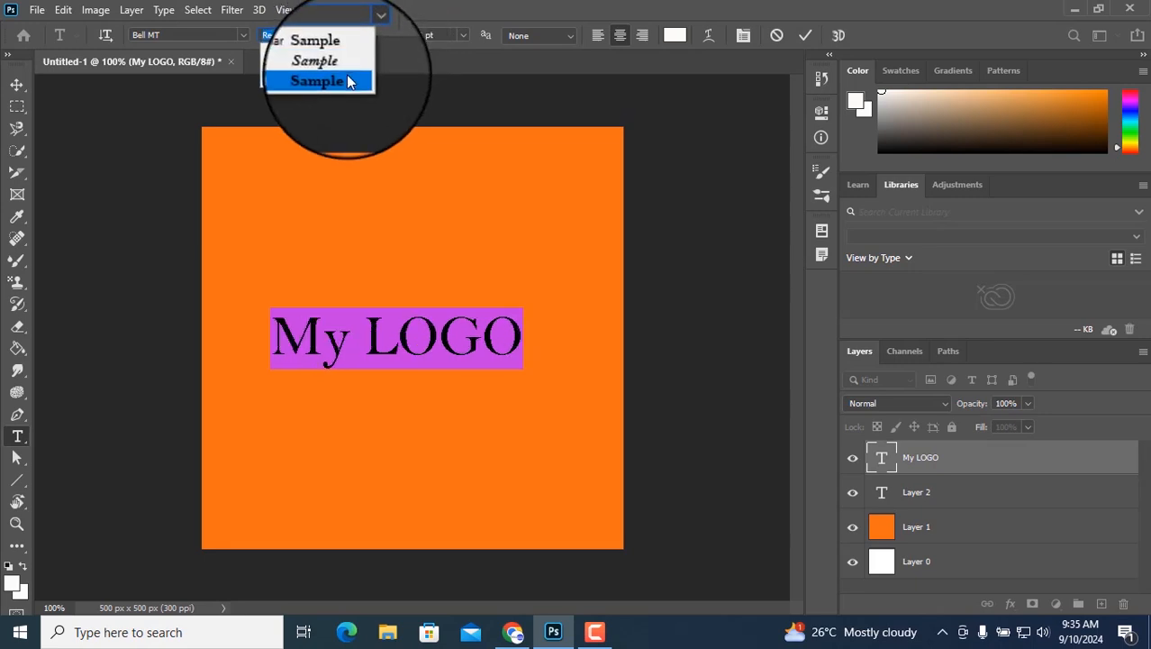
left_click(346, 74)
Commit the text, enable a Stroke layer style on the "My LOGO" layer and show its settings beside the text.
left_click(16, 83)
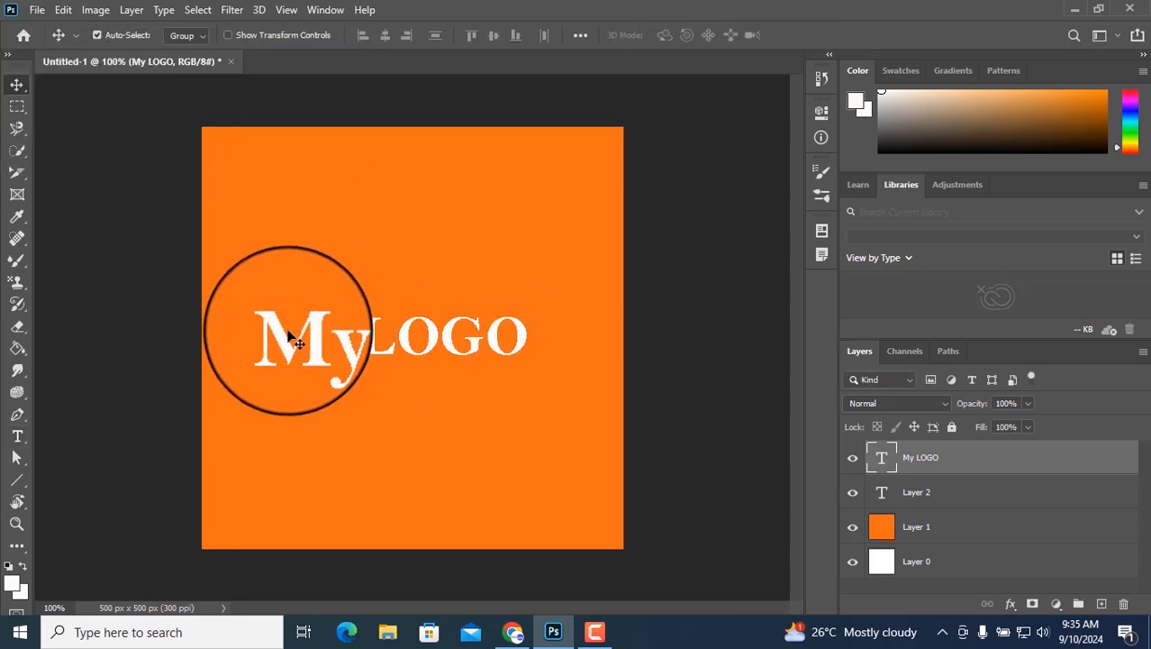
left_click(1009, 605)
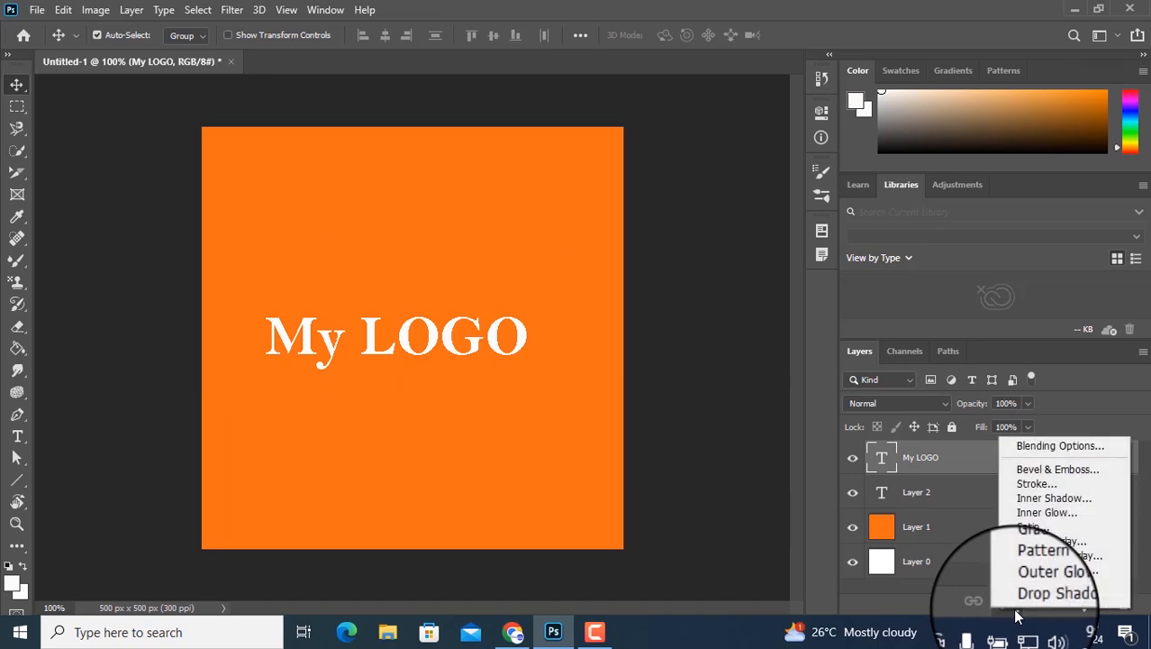
left_click(1043, 447)
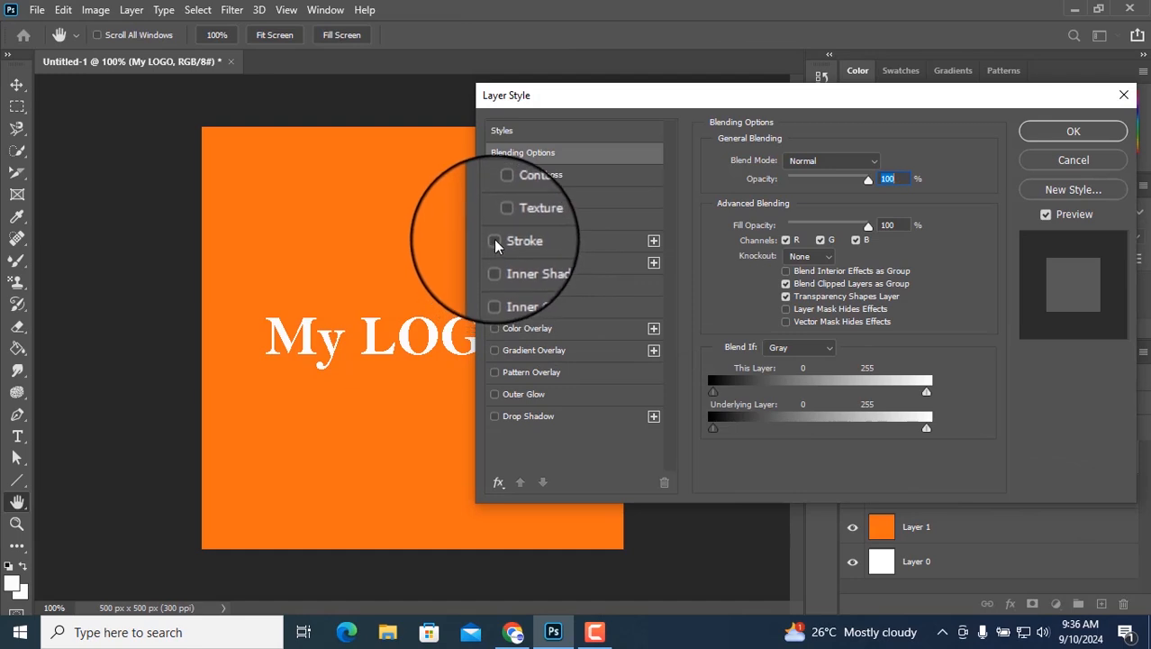
left_click(494, 241)
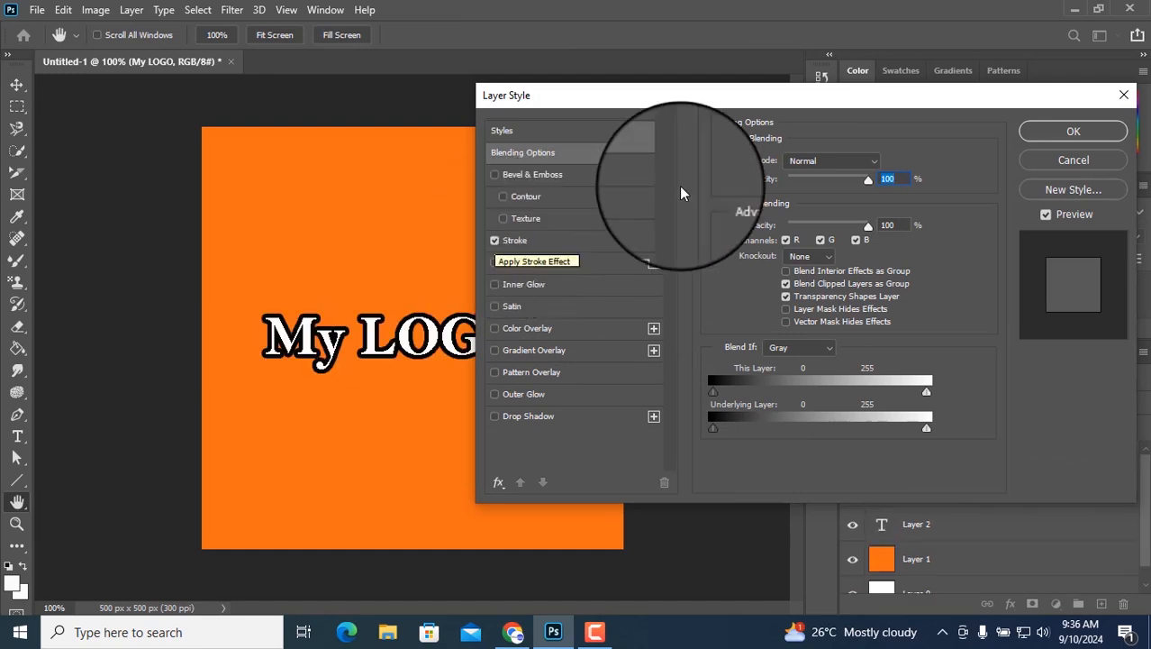
left_click(537, 240)
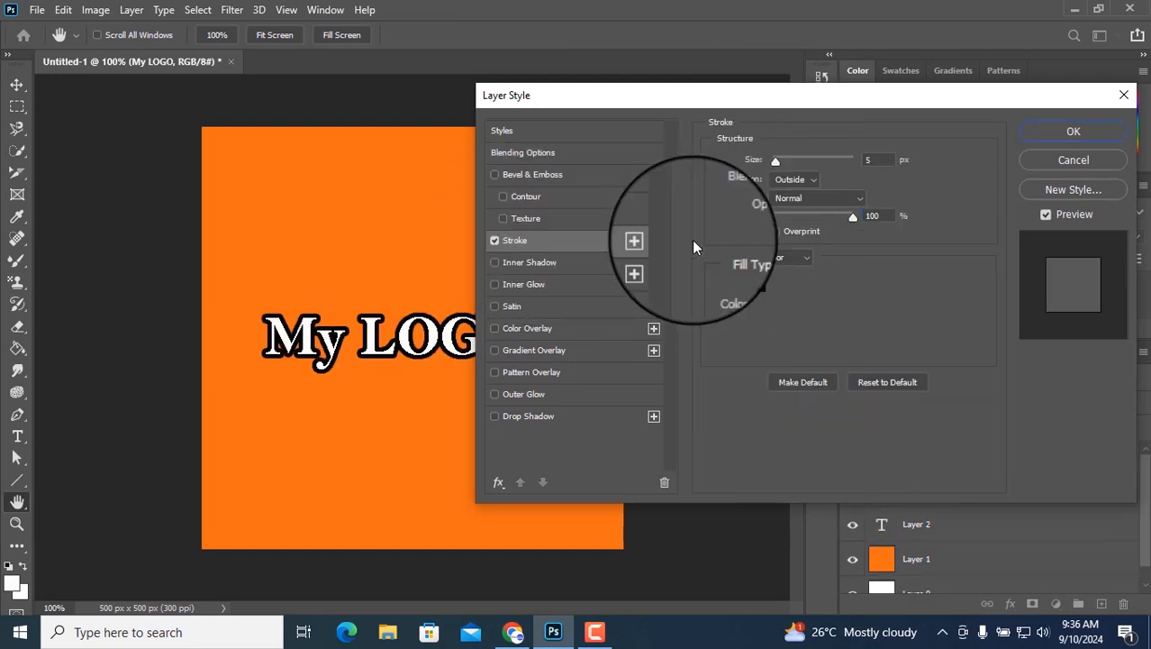
left_click_drag(771, 106, 872, 110)
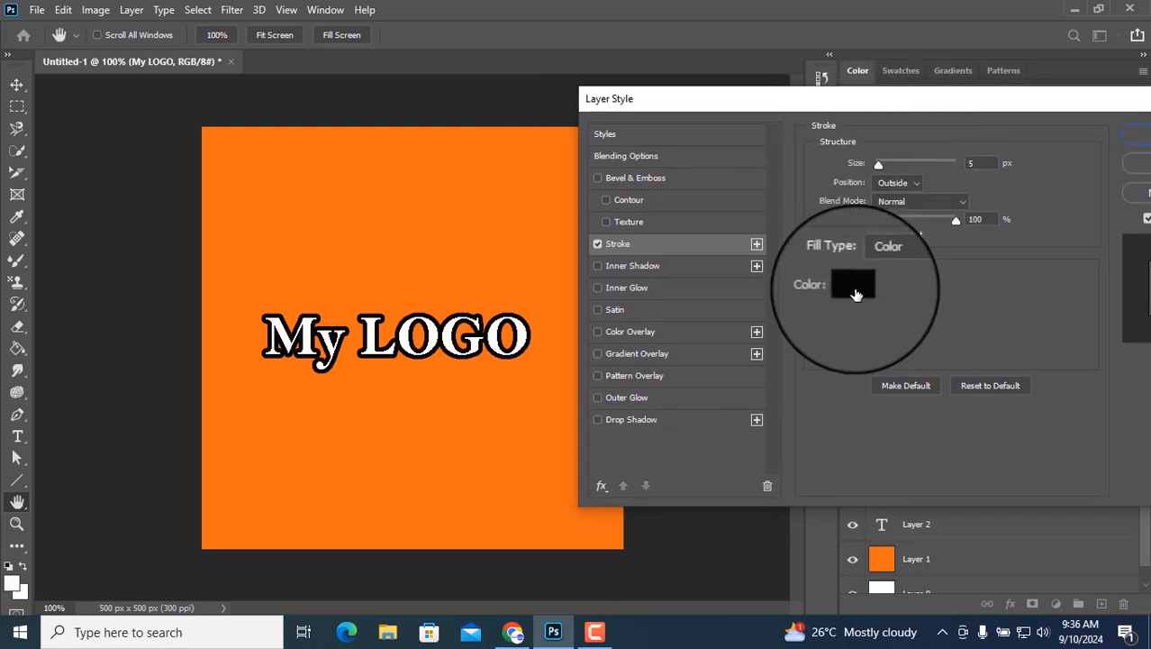
Set the stroke color to near-black #0b0a04 and the stroke size to 13 px.
left_click(854, 286)
left_click_drag(872, 207, 873, 155)
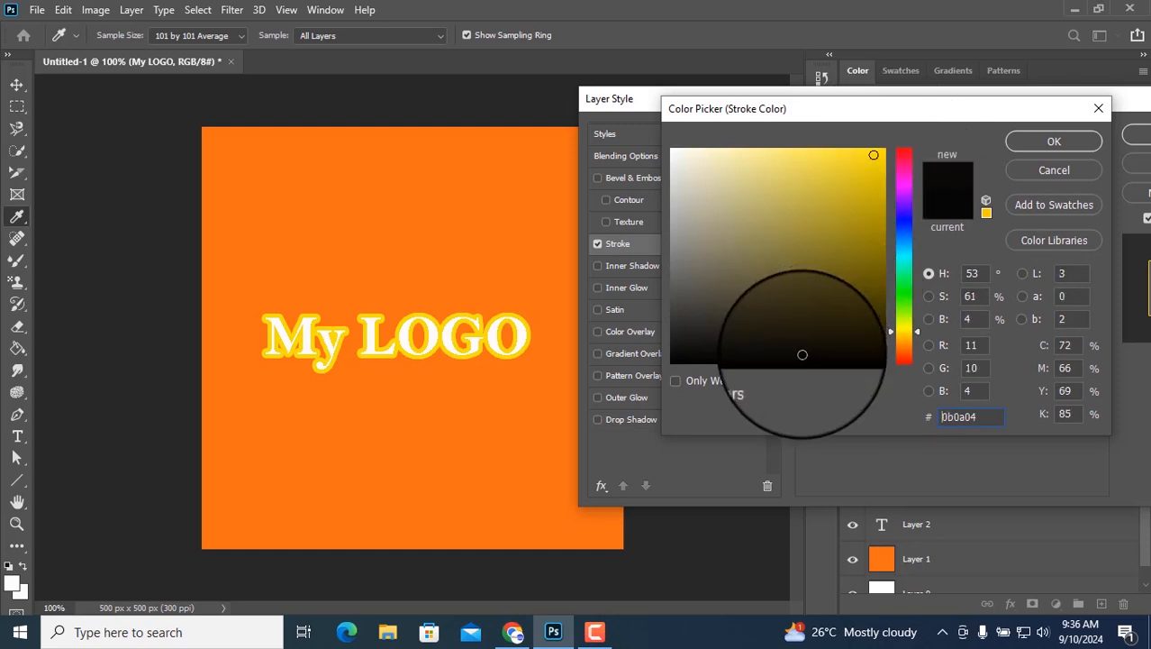
left_click(1033, 145)
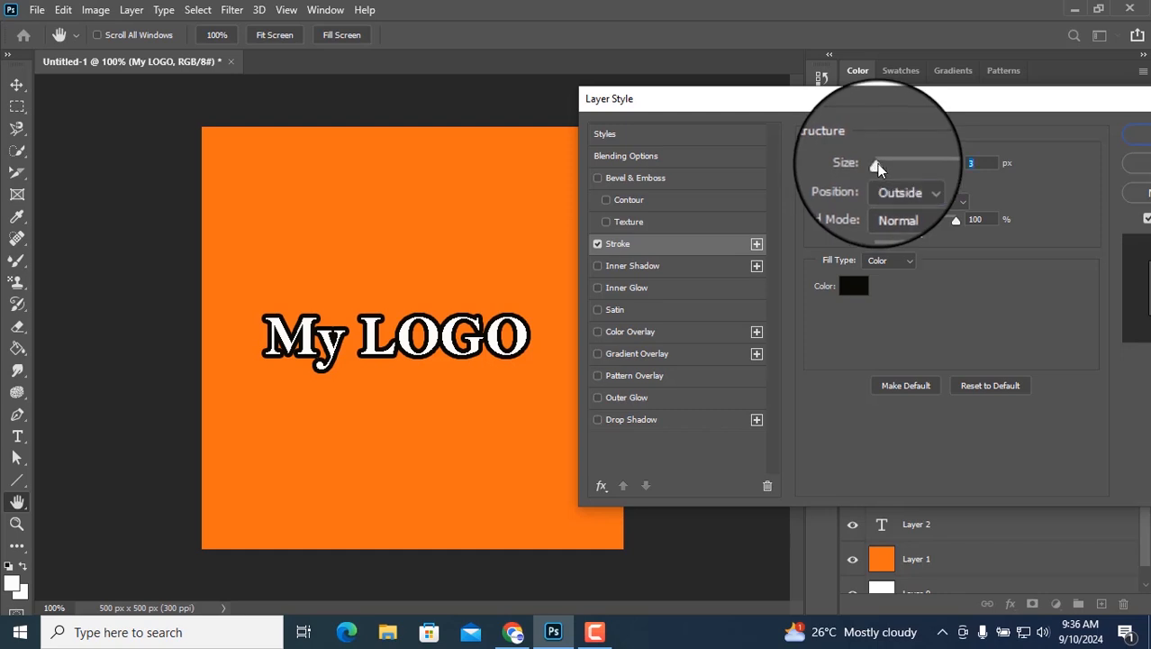
left_click_drag(879, 168, 885, 171)
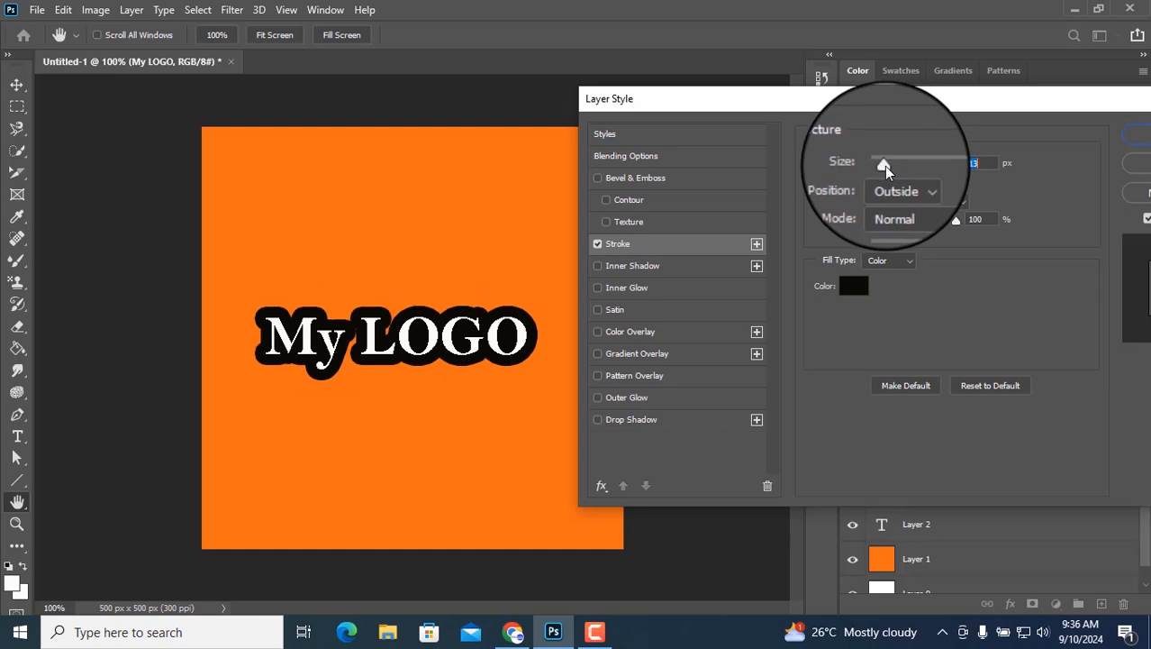
Try the Inside and Center positions for the stroke and return it to Outside.
left_click(901, 183)
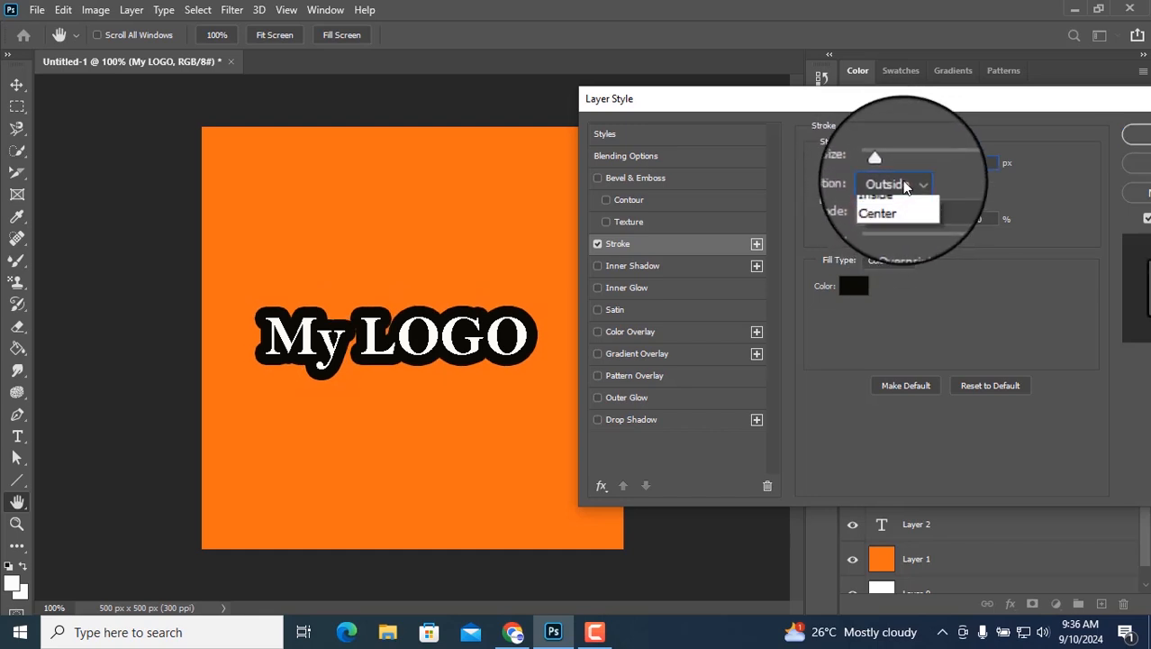
left_click(895, 210)
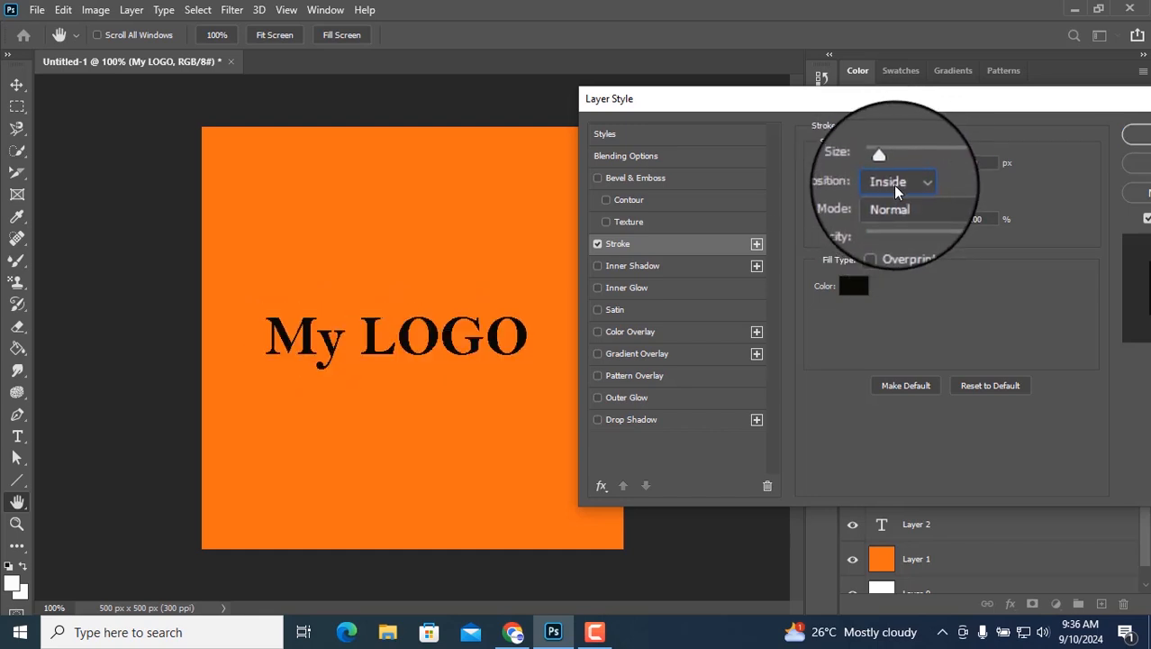
left_click(897, 169)
left_click(894, 225)
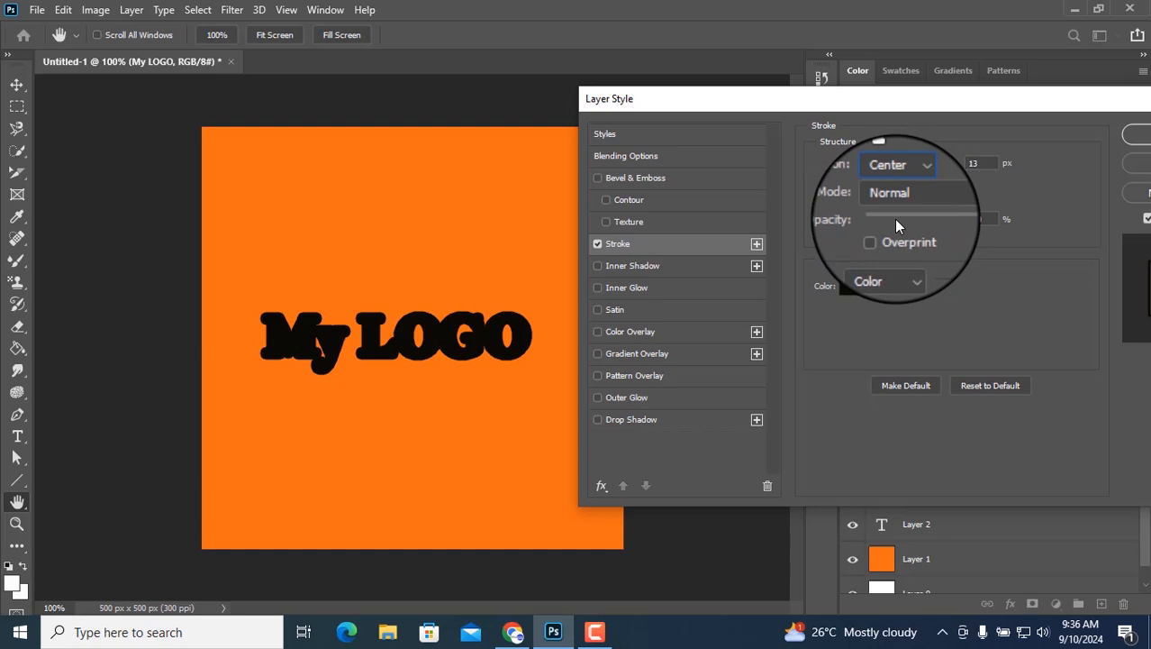
left_click(897, 174)
left_click(896, 200)
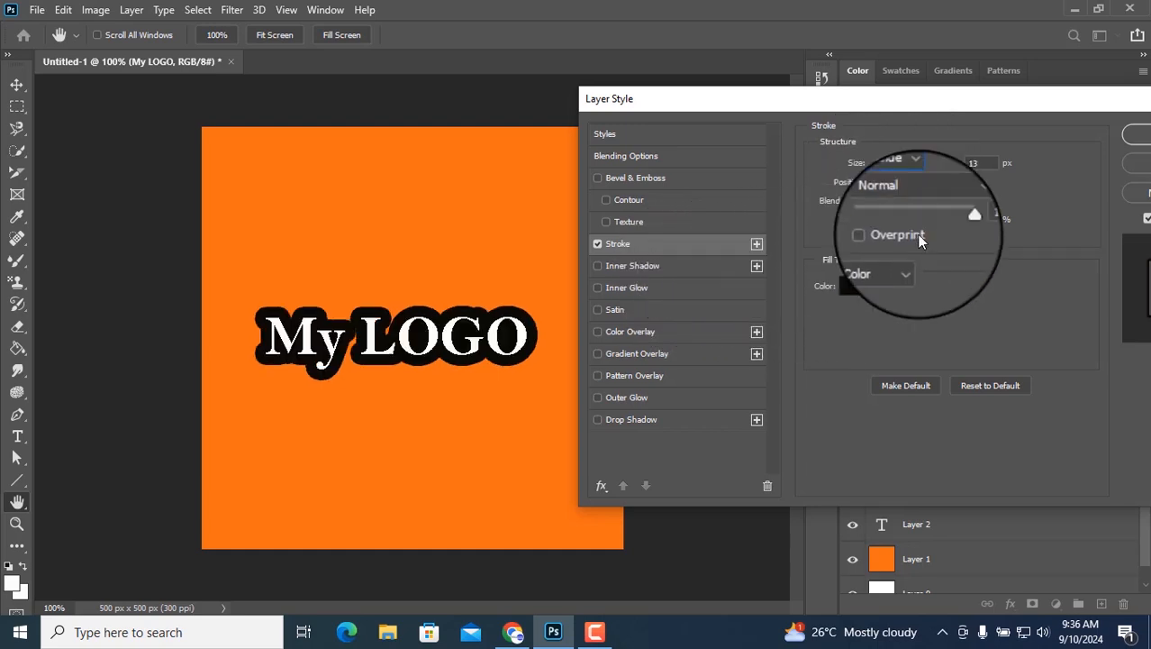
Set the stroke opacity to 99% and apply the layer style to the "My LOGO" layer.
mouse_move(951, 221)
left_mouse_down()
mouse_move(910, 224)
mouse_move(955, 232)
left_mouse_up()
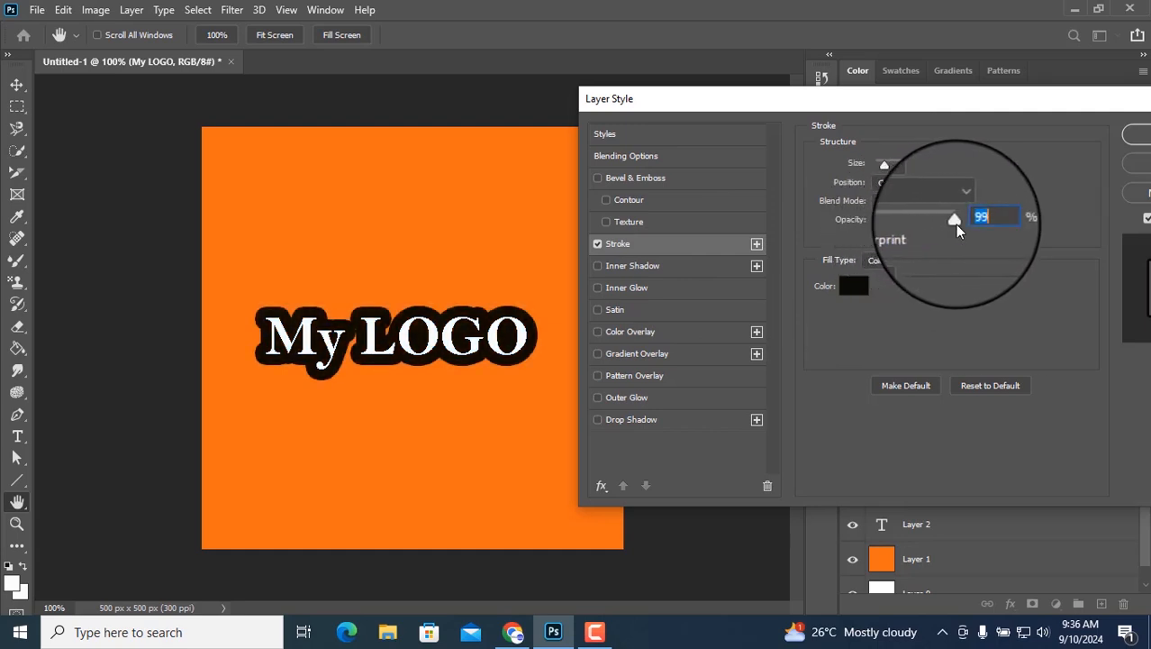
left_click_drag(967, 101, 790, 92)
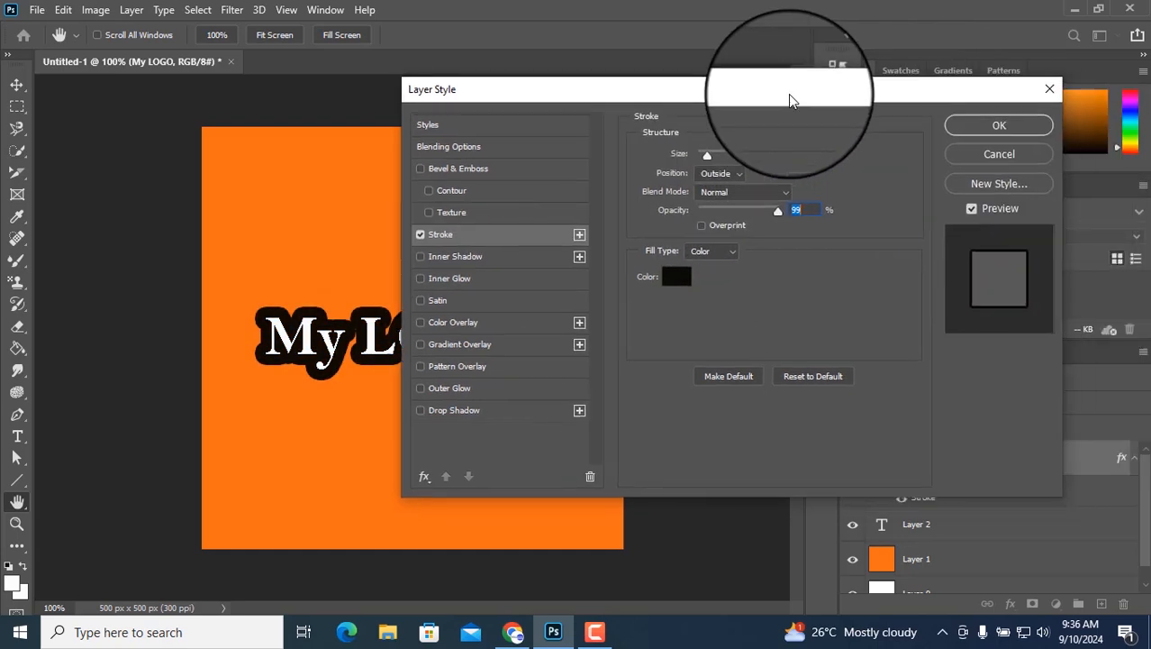
left_click(1000, 127)
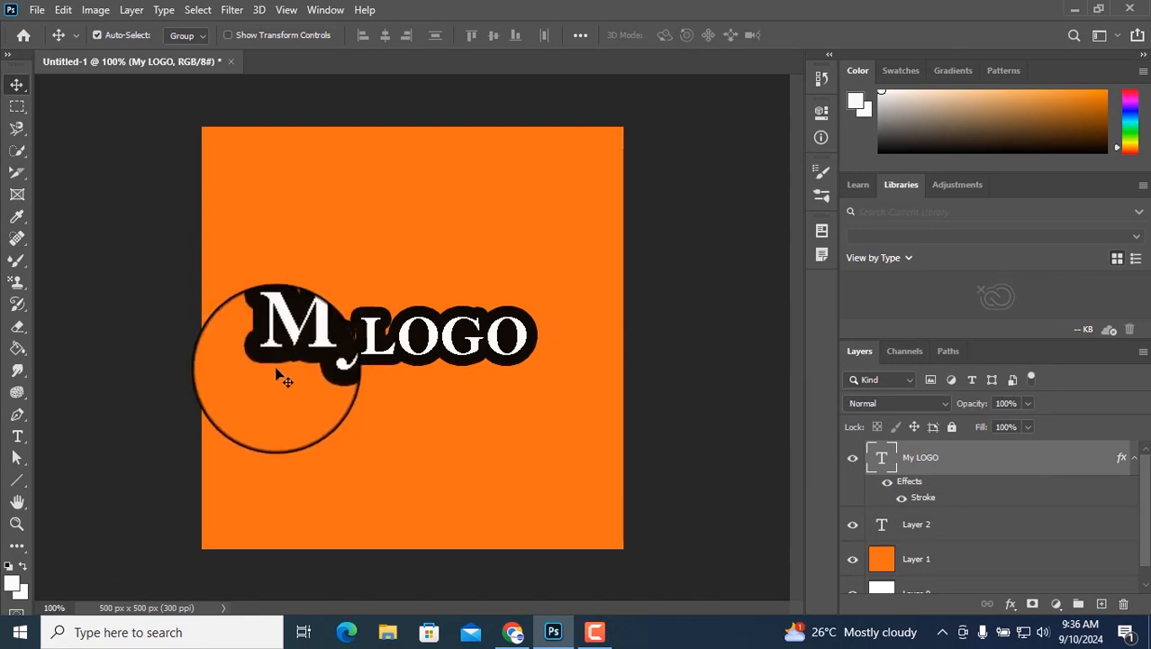
Hide the "My LOGO" layer and add a new horizontal text reading "MY DEMO" on the canvas.
left_click(18, 436)
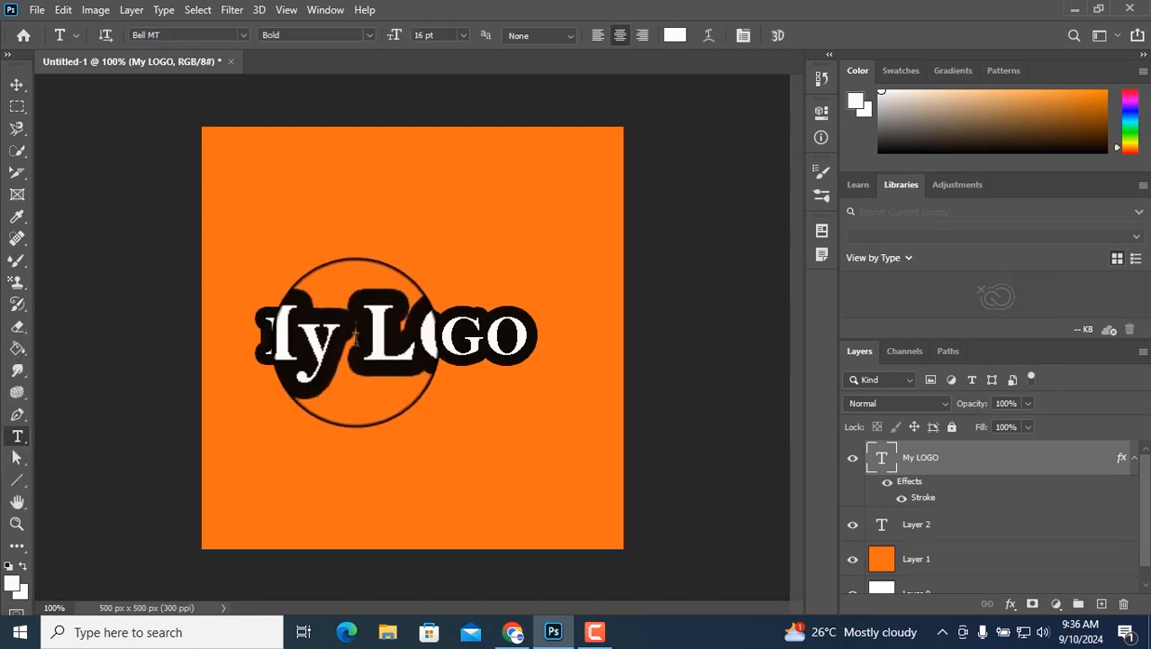
left_click(851, 461)
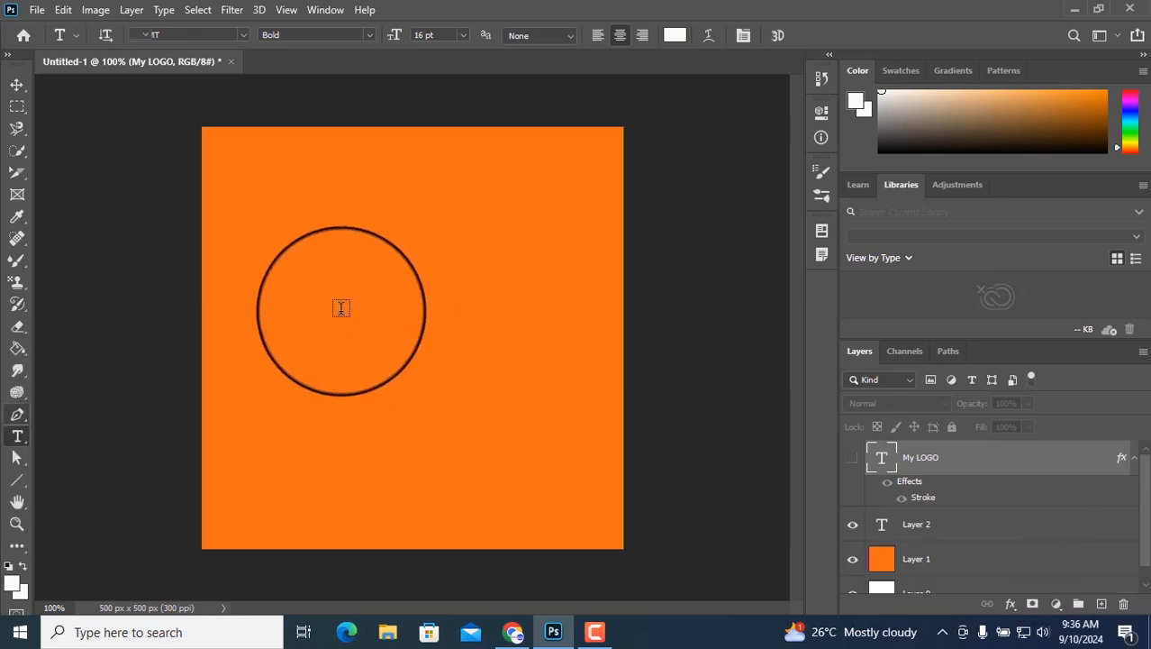
left_click(340, 321)
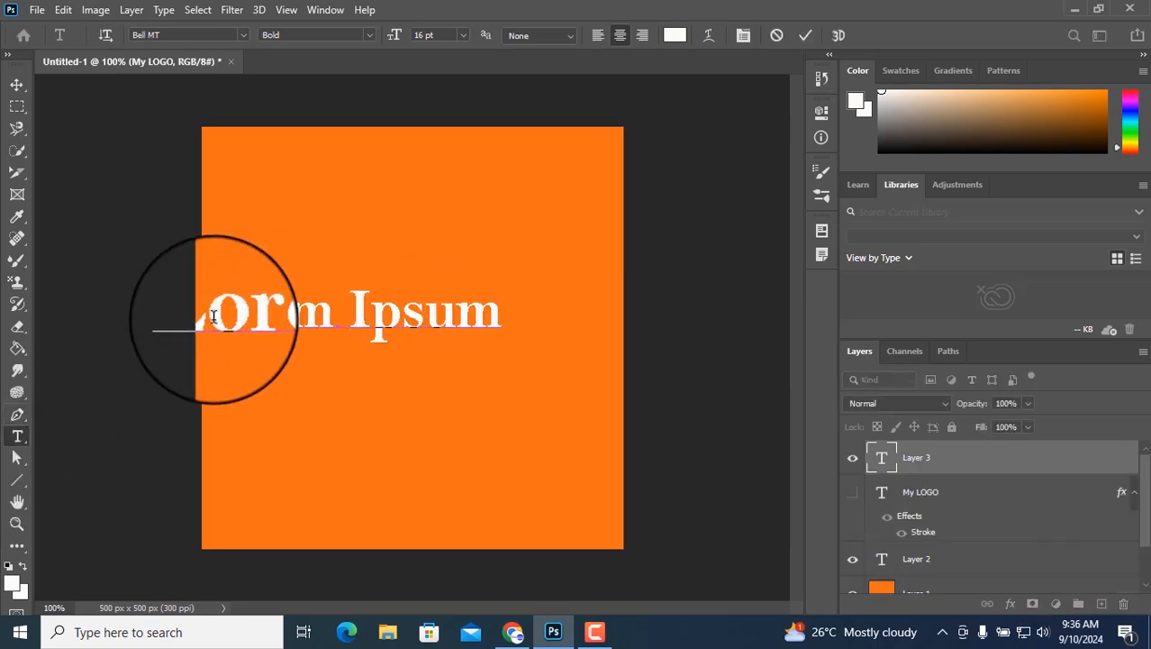
left_click_drag(175, 319, 553, 318)
key("ctrl+h")
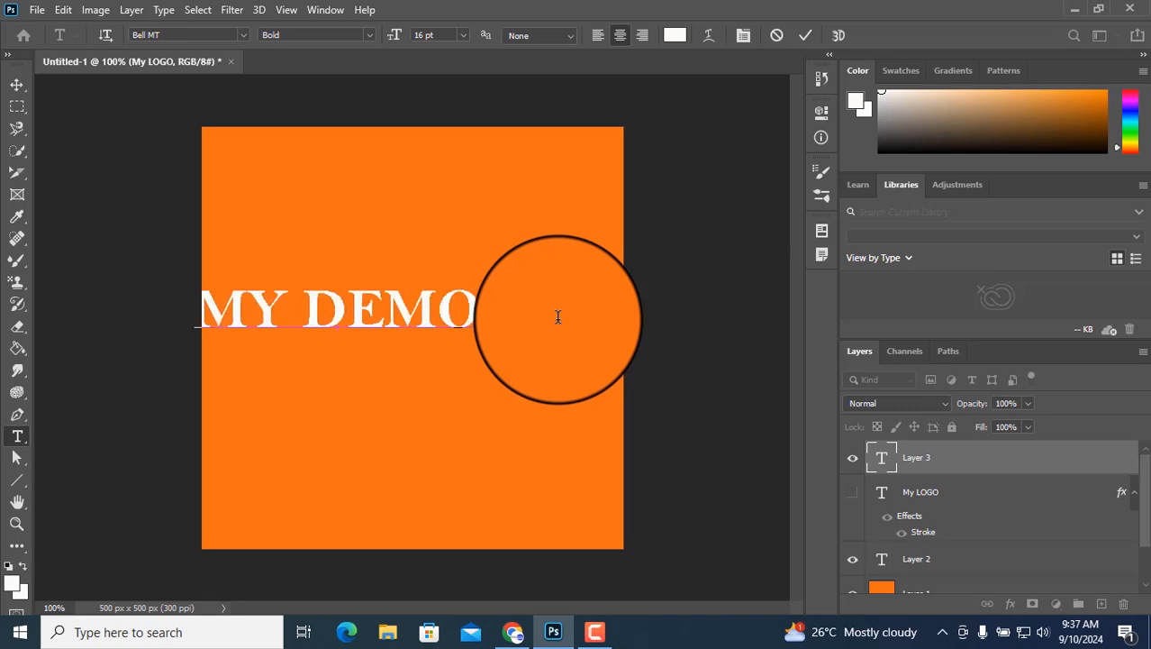
left_click(18, 84)
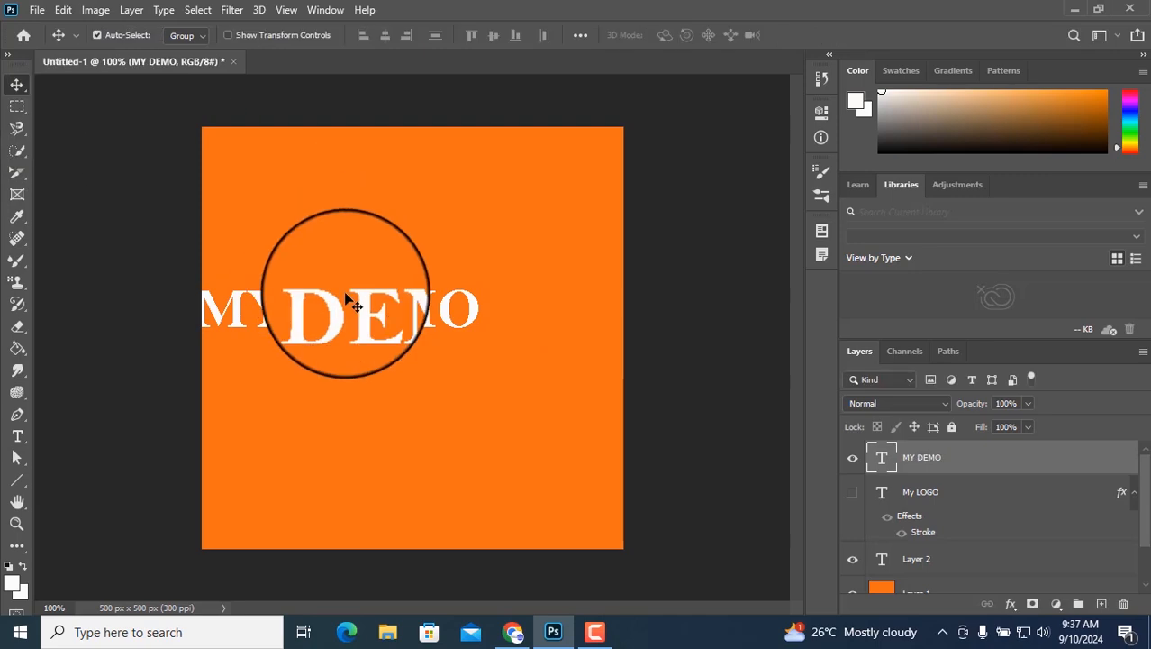
Move the "MY DEMO" text to the middle of the canvas and duplicate its layer as "MY DEMO copy".
left_click_drag(345, 300, 407, 317)
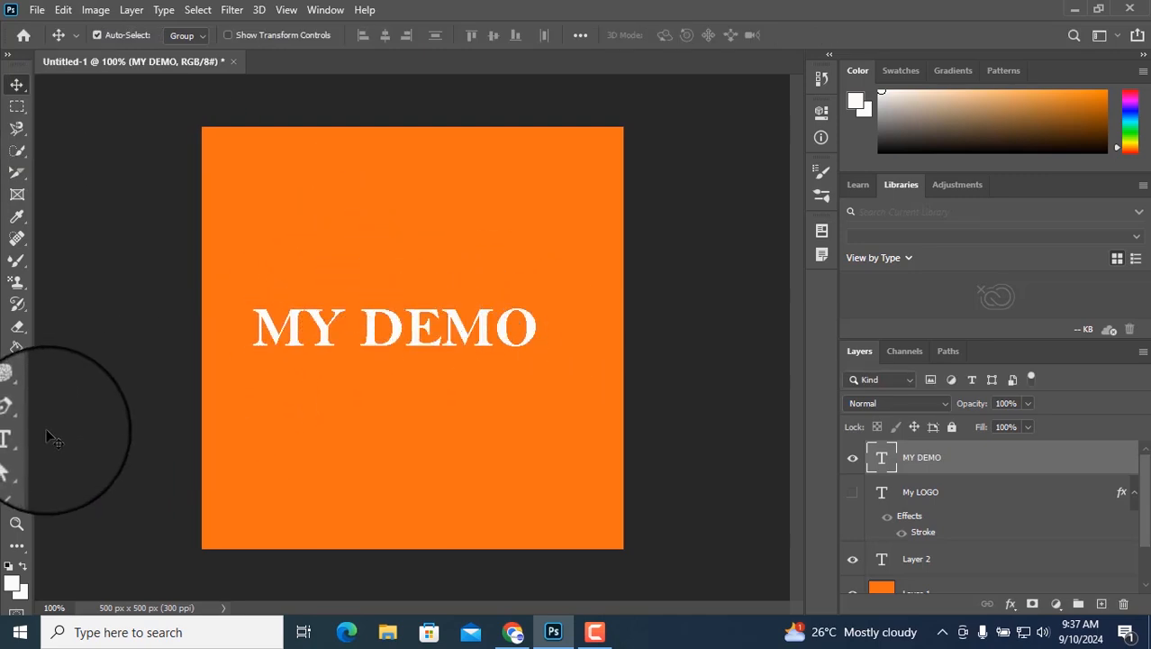
right_click(925, 461)
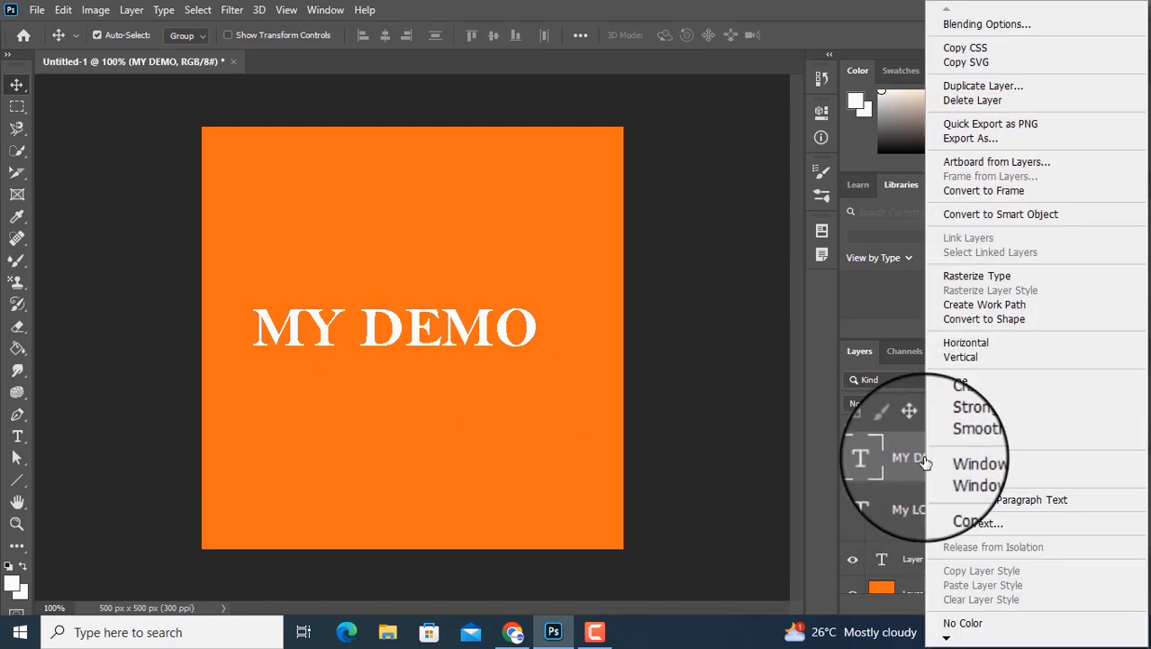
left_click(984, 90)
left_click(718, 162)
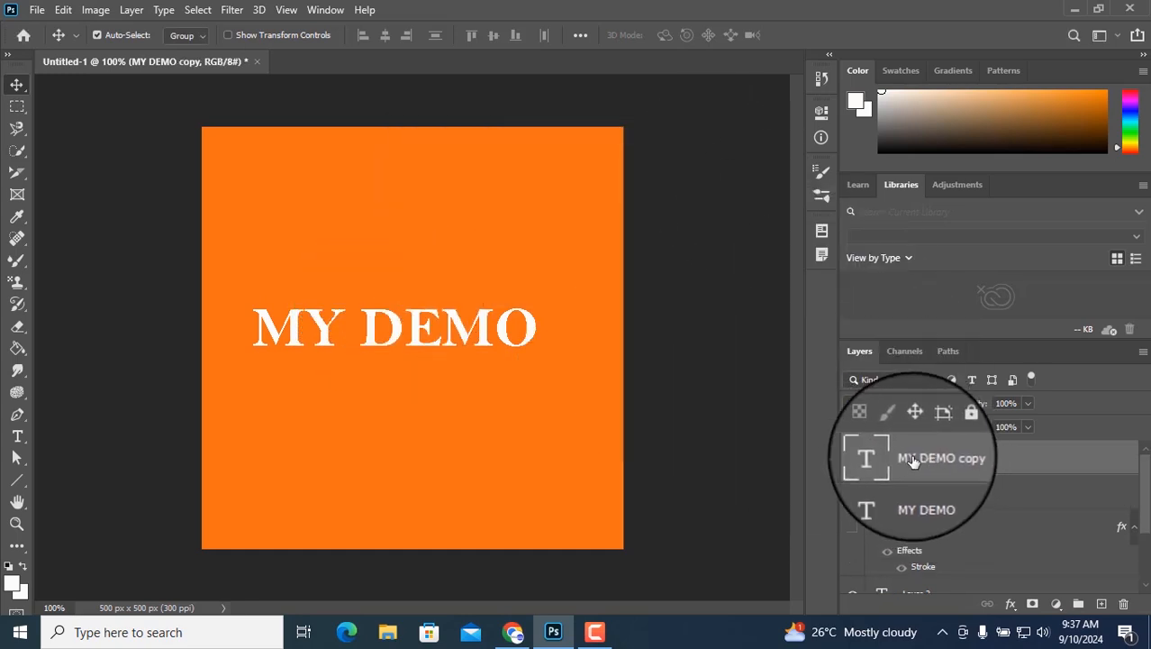
Move the duplicated "MY DEMO" text up so it sits directly above and aligned with the original.
left_click_drag(445, 308, 429, 274)
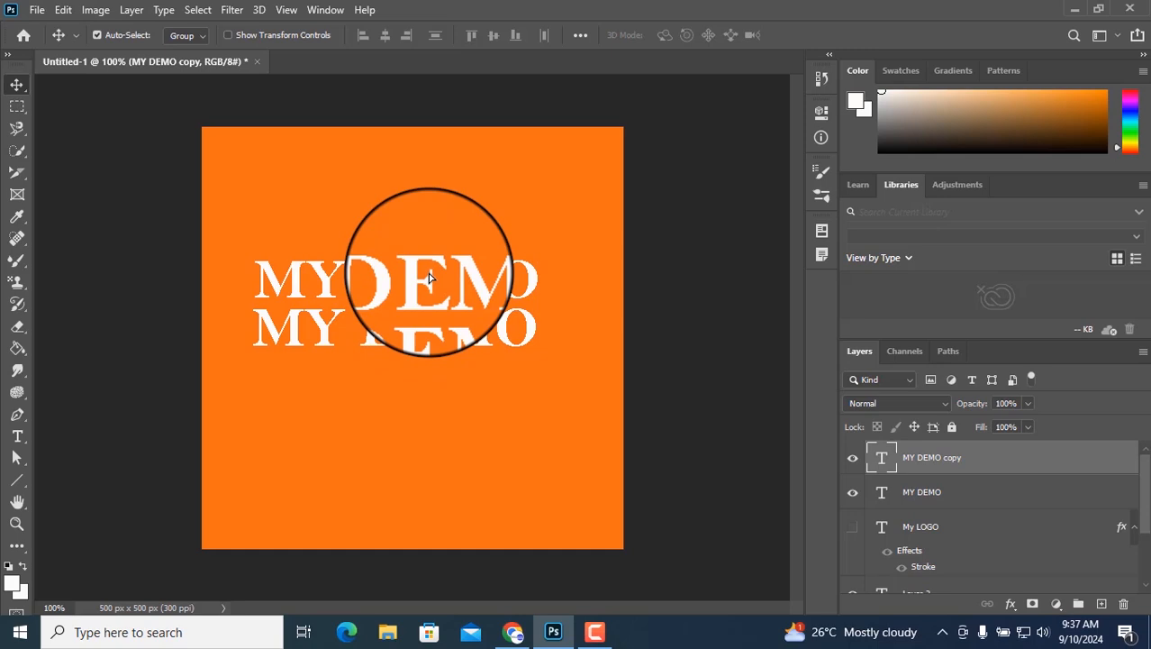
key("ctrl+z")
left_click_drag(496, 322, 498, 260)
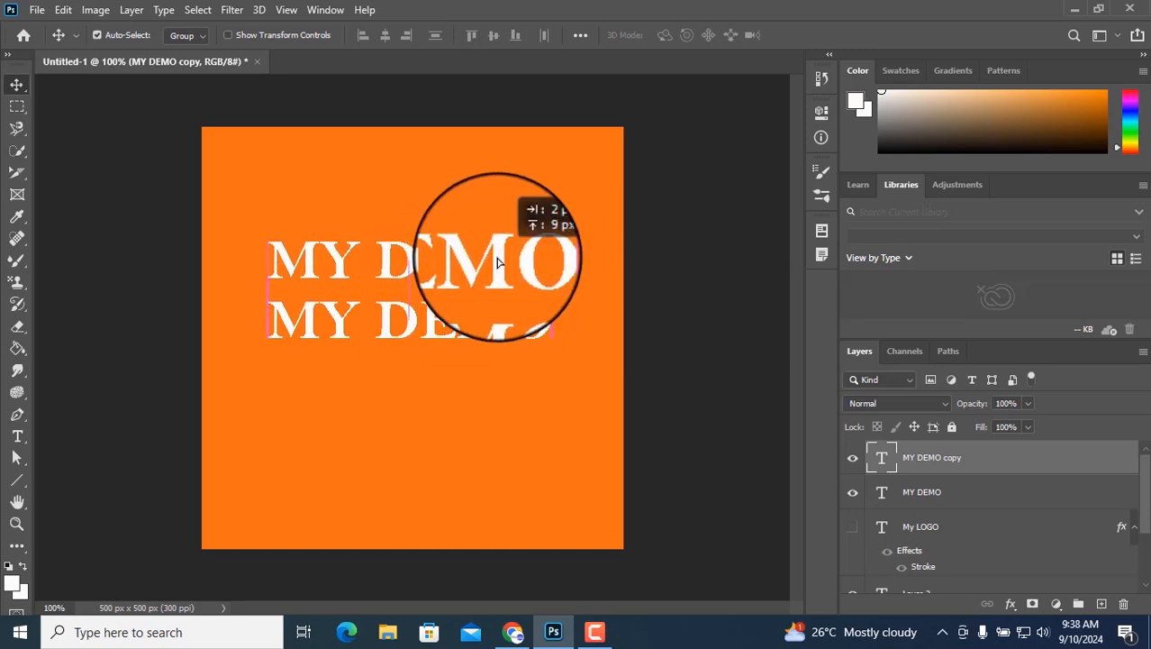
Recolor the whole upper "MY DEMO" text to near-black #050505 and commit the text edit.
left_click(29, 441)
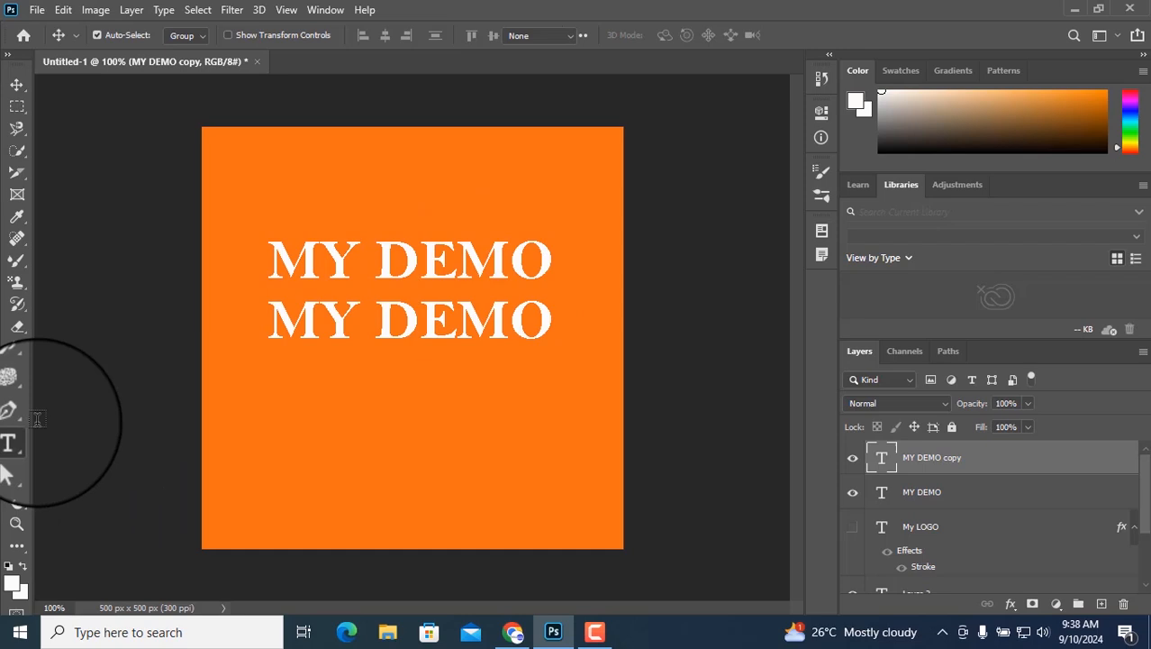
left_click(317, 253)
left_click_drag(270, 257, 599, 265)
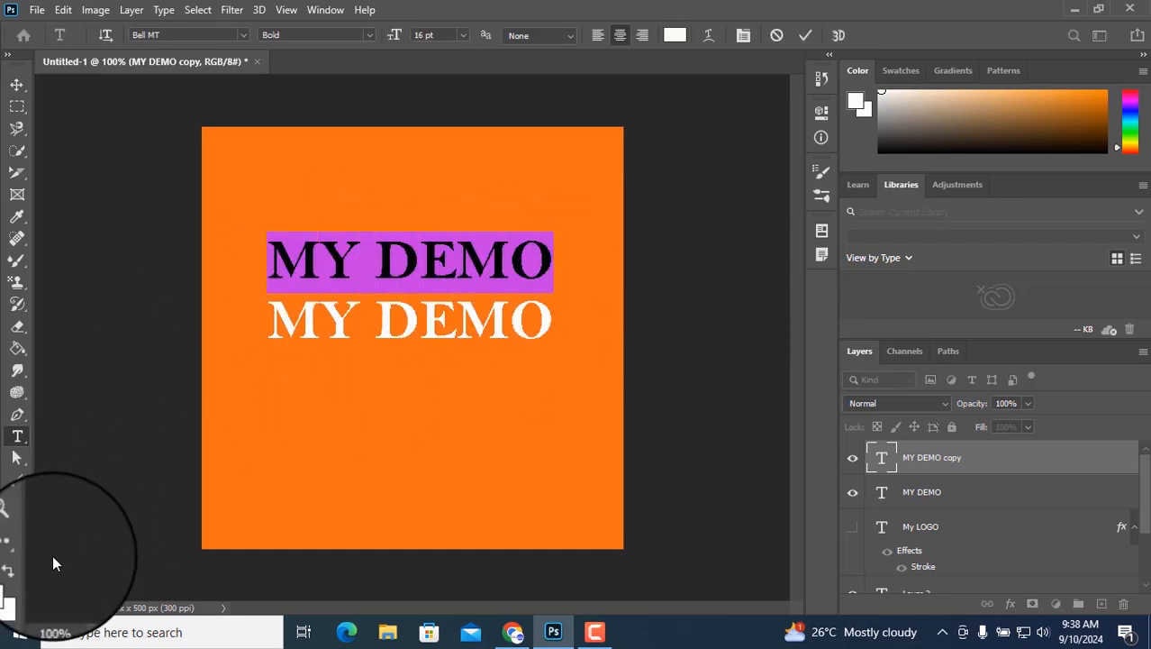
left_click(12, 586)
left_click(675, 360)
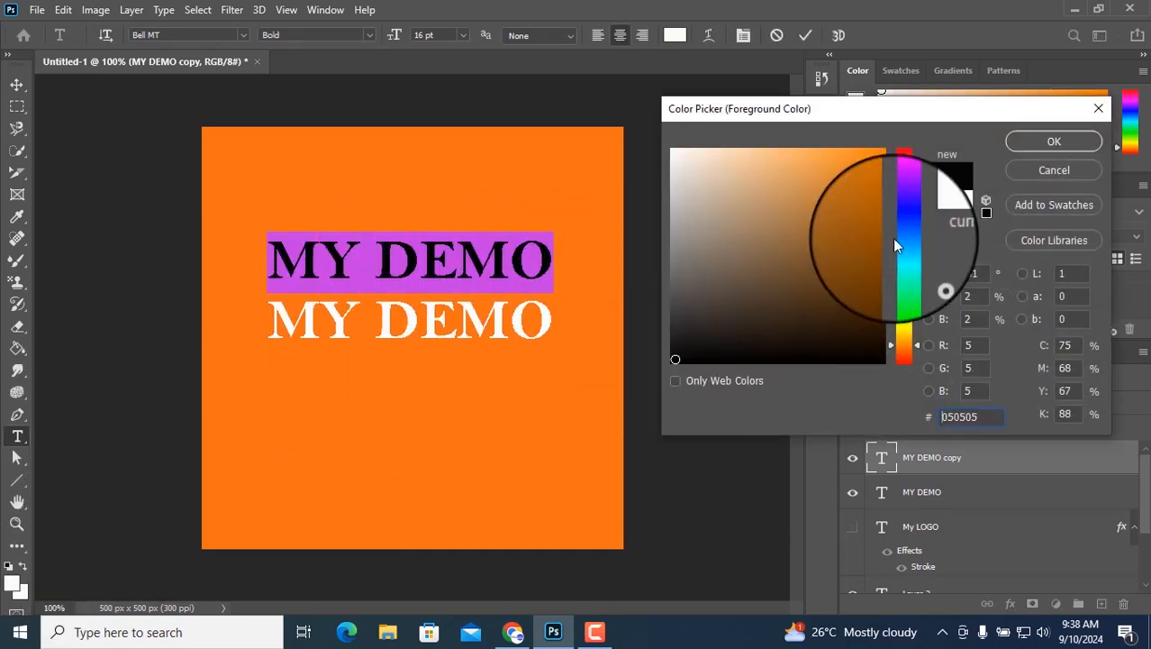
left_click(1029, 142)
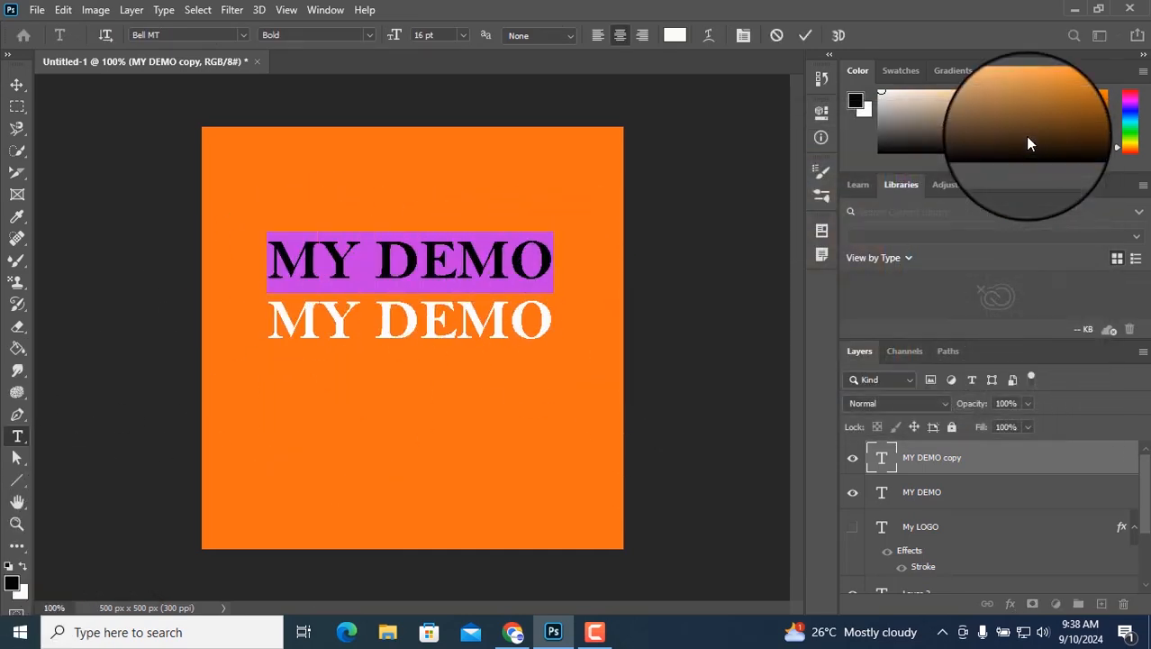
left_click(17, 85)
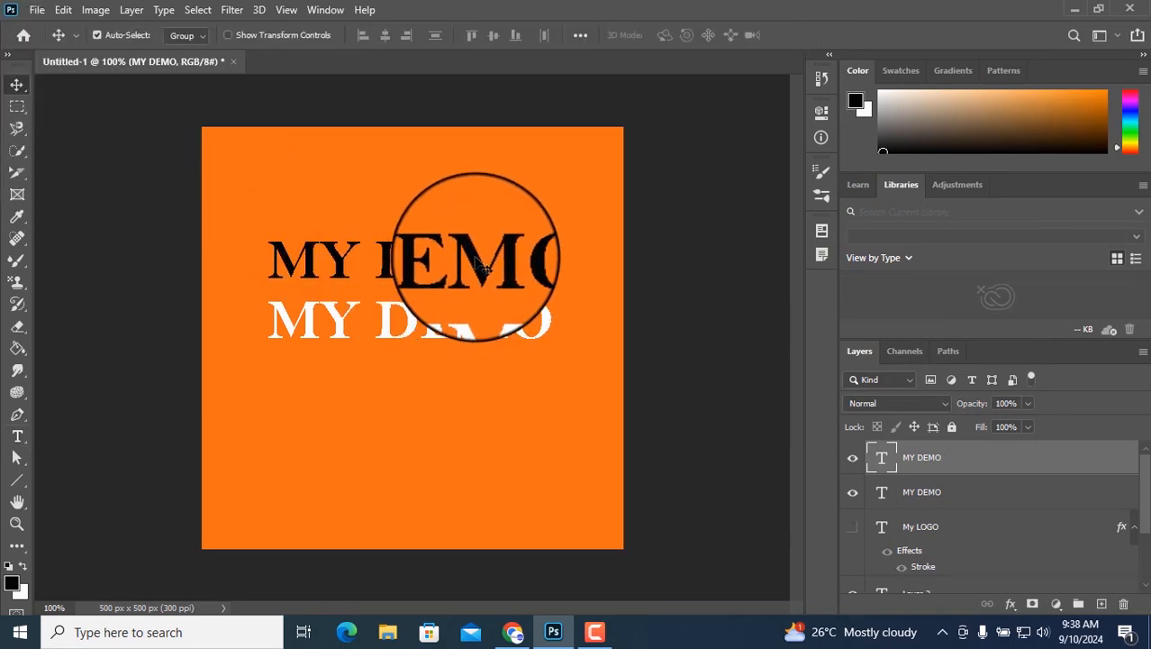
Place the black "MY DEMO" text behind the white one by overlapping them with the white layer on top, offset slightly downward.
left_click_drag(502, 260, 496, 313)
left_click_drag(935, 493, 941, 454)
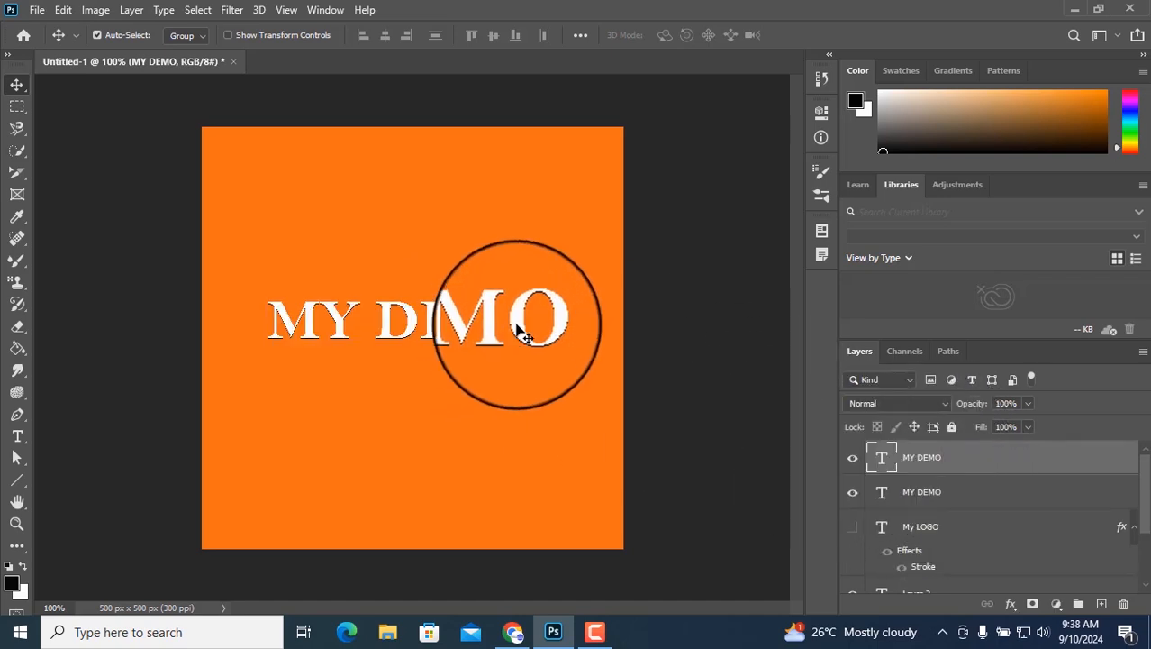
left_click_drag(520, 331, 523, 336)
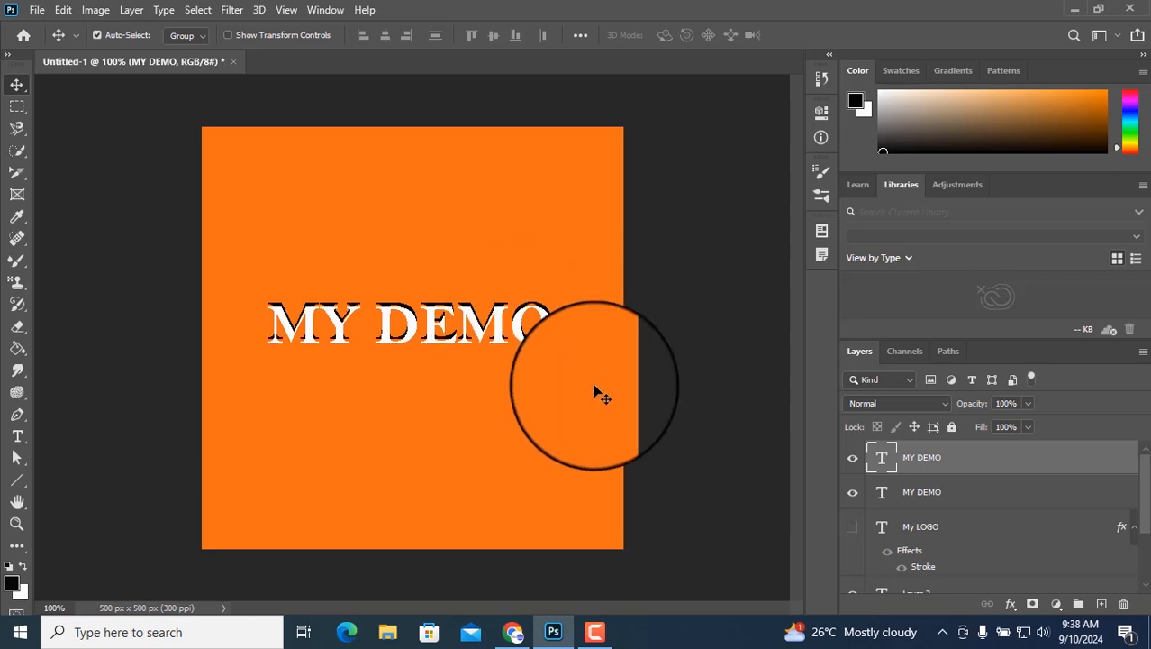
key("ctrl+t")
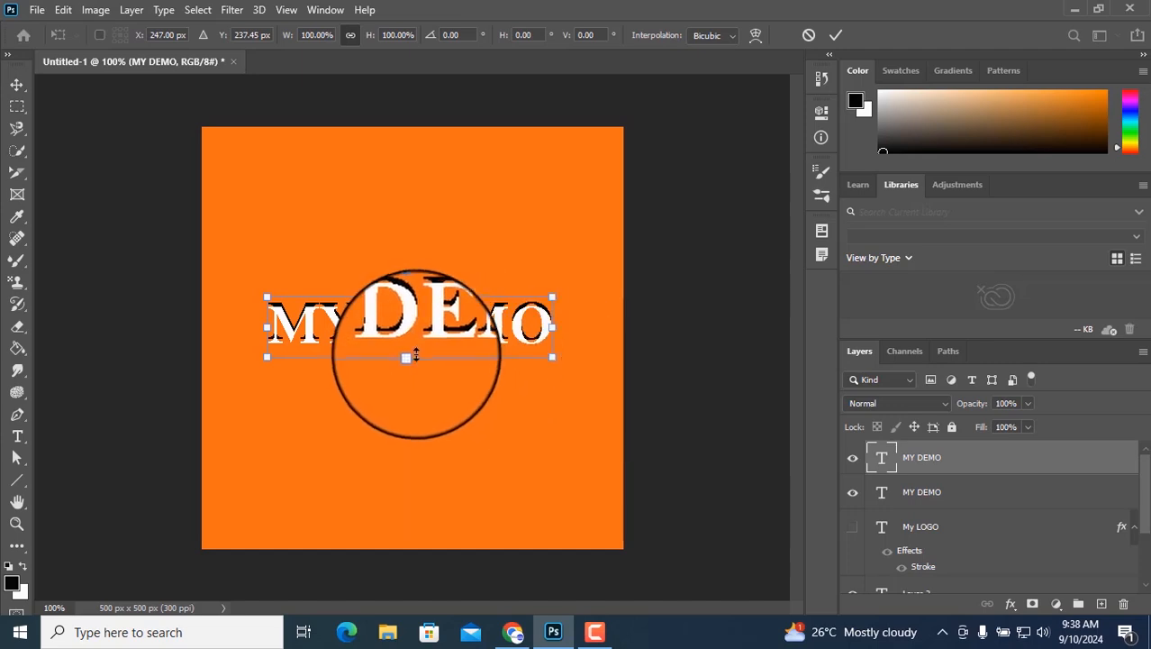
left_click_drag(410, 357, 443, 329)
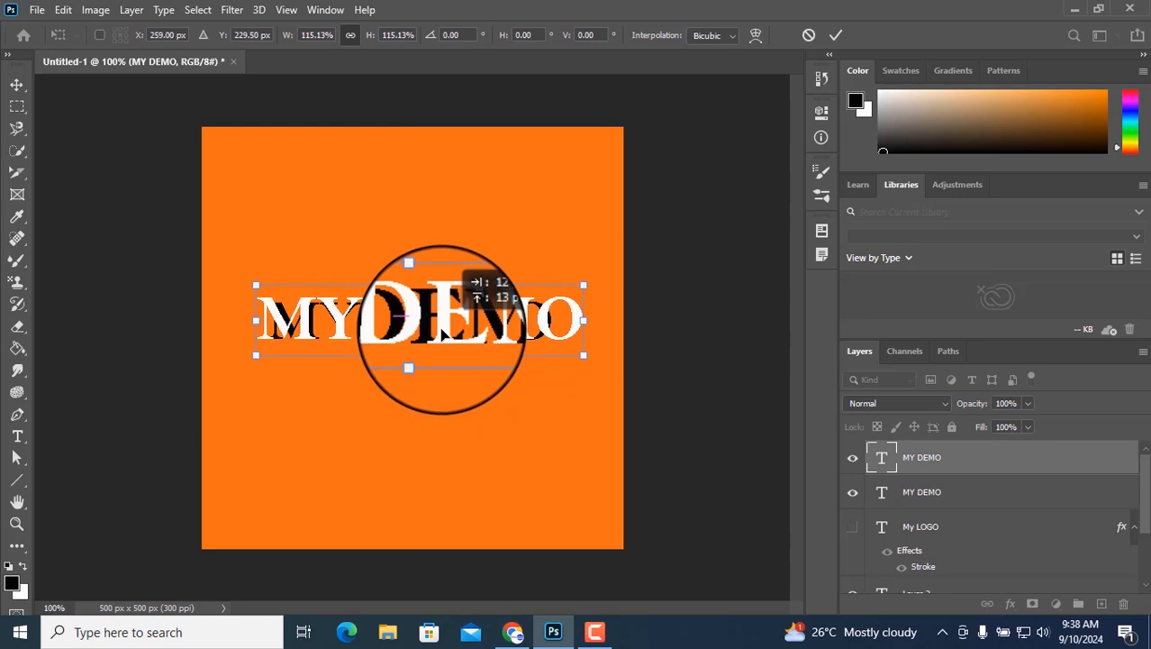
key("ctrl+z")
key("ctrl+z")
left_click(18, 87)
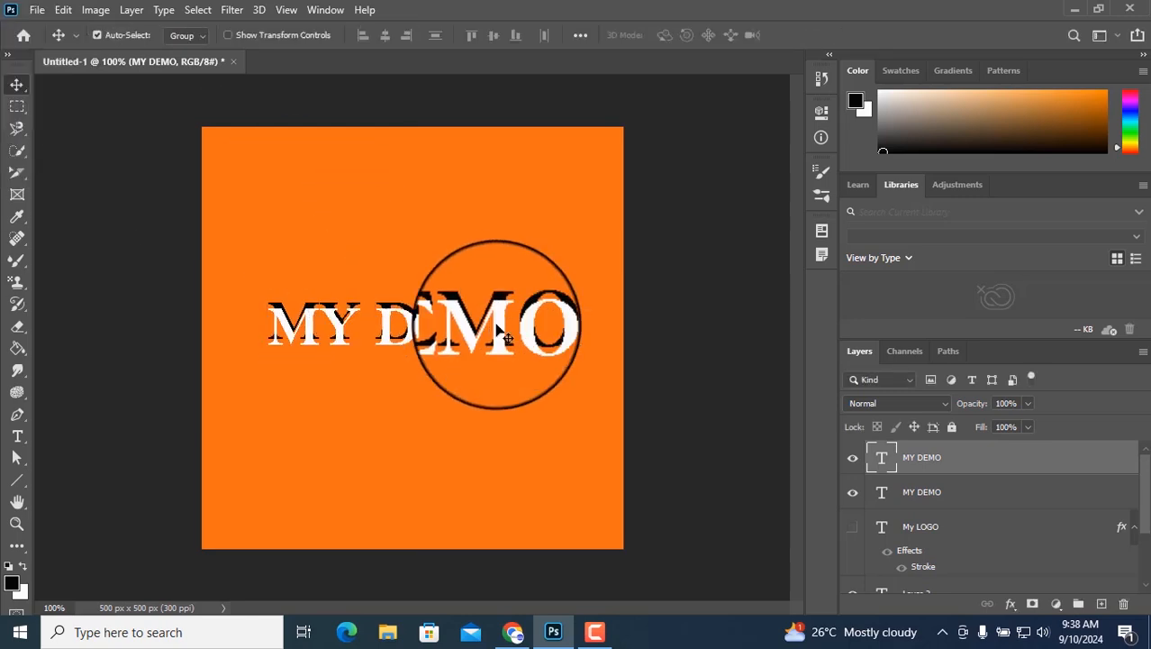
Lower the opacity of the black "MY DEMO" layer to 34%.
left_click(938, 491)
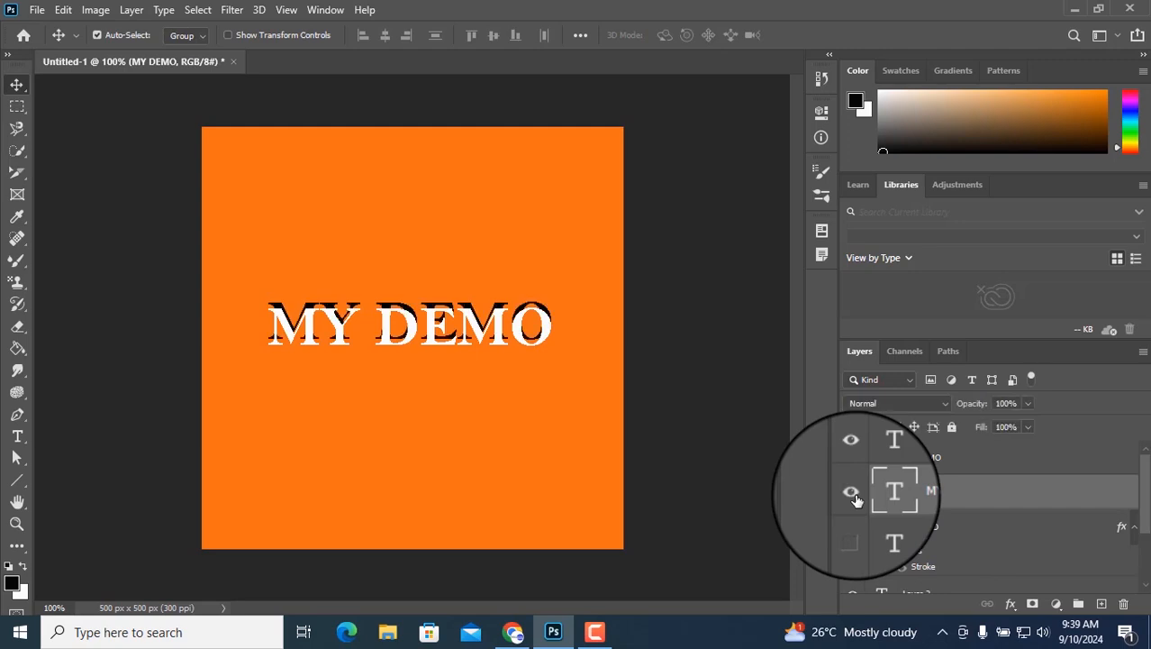
left_click(1027, 403)
left_click_drag(1026, 418, 975, 423)
Transform the faded black "MY DEMO" layer to -102.19% so it lies inverted below the white text, commit it and keep its layer selected.
key("ctrl+t")
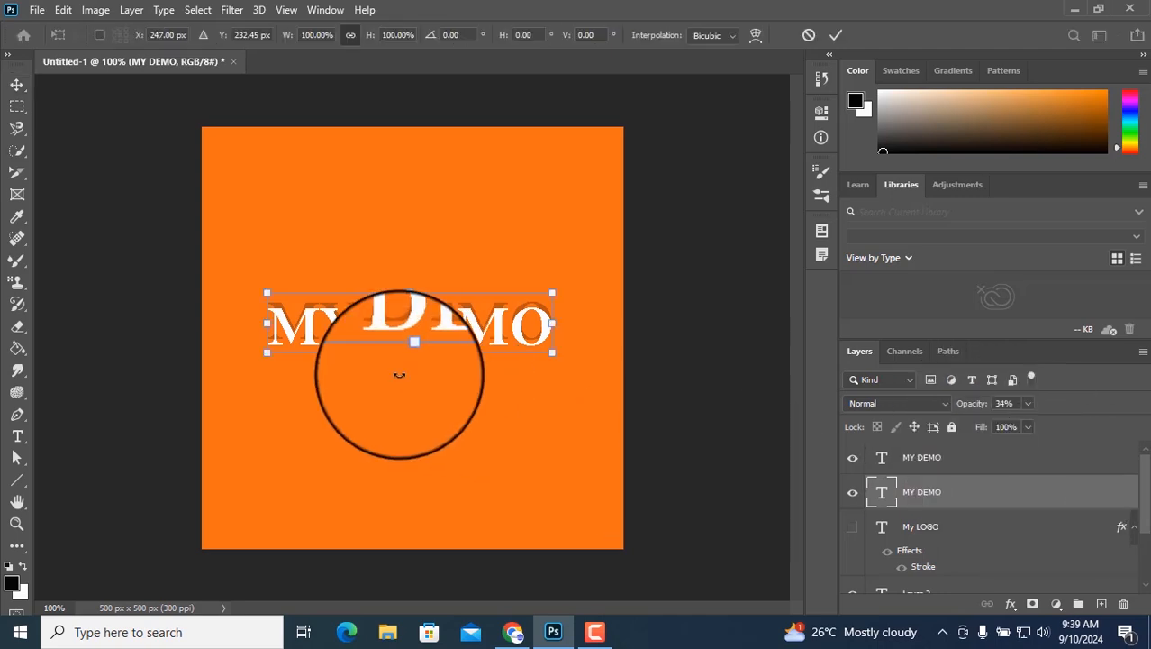
left_click_drag(410, 292, 363, 416)
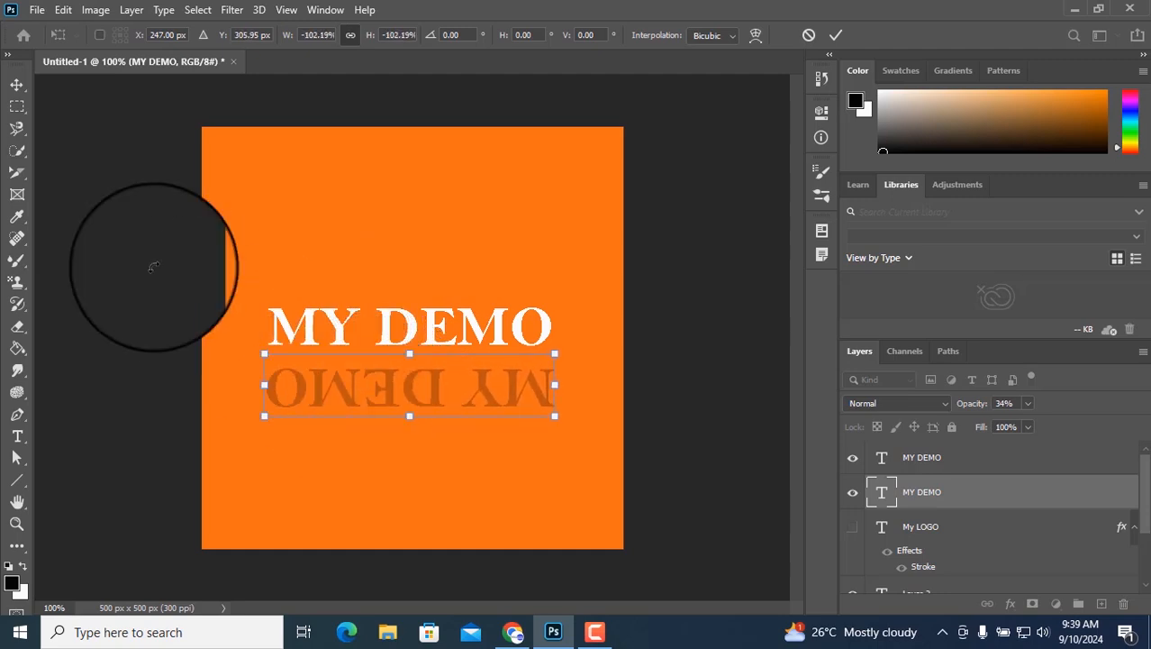
left_click(13, 84)
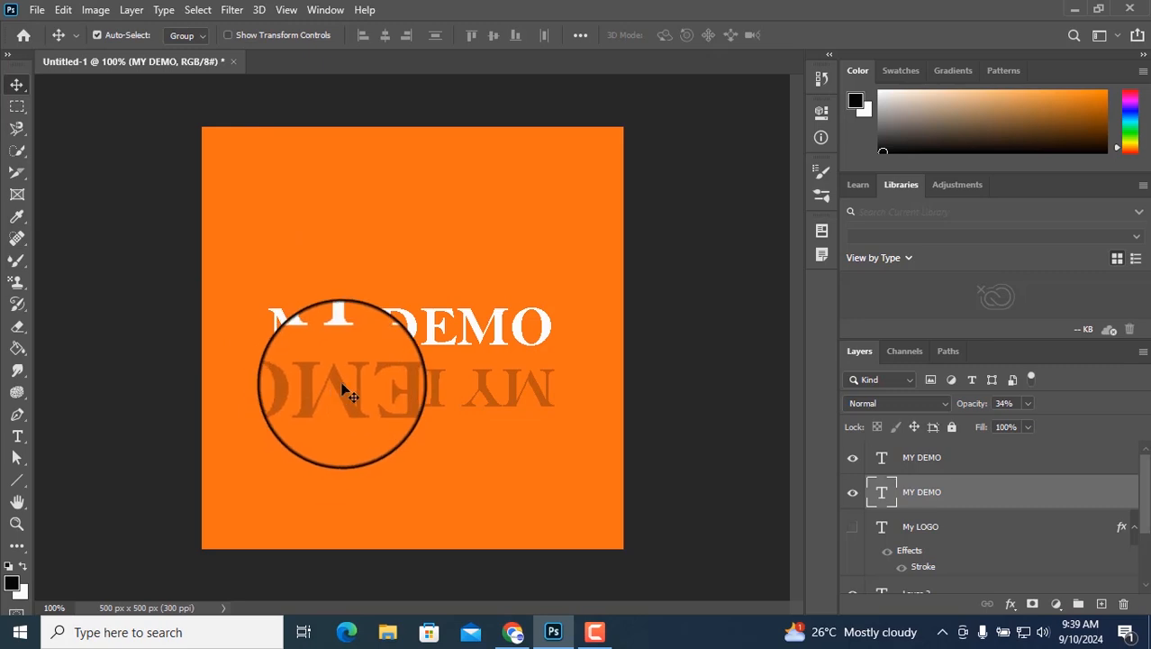
right_click(344, 391)
left_click(353, 393)
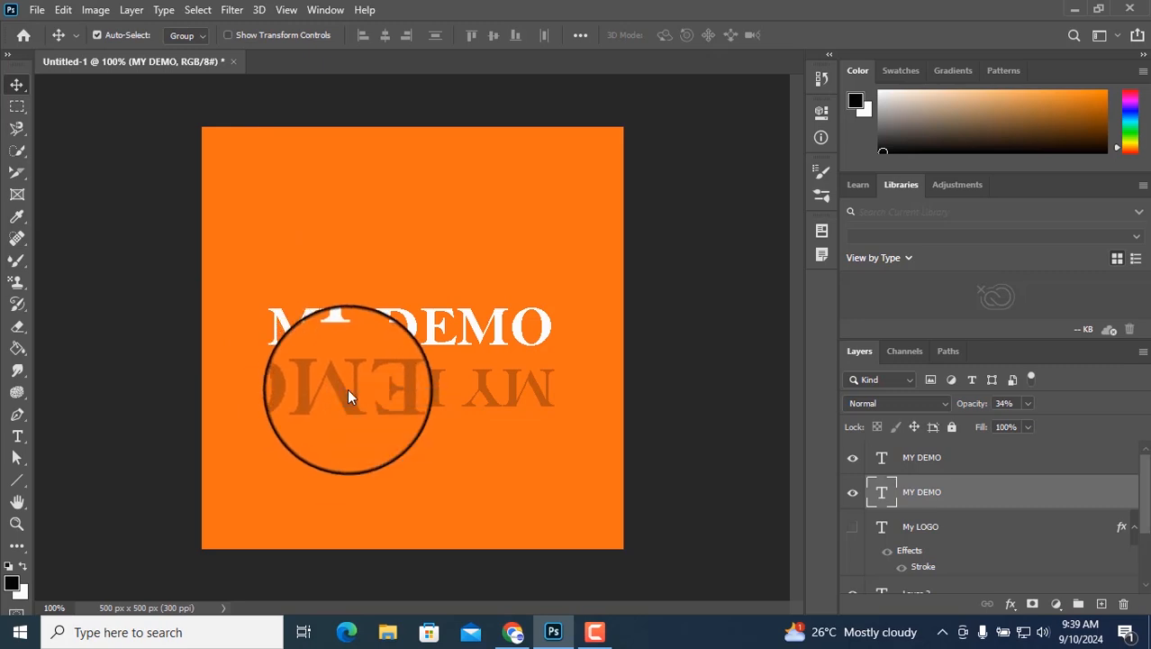
Nudge the inverted, faded "MY DEMO" text upward and slightly left so it tucks in behind the lower part of the white text.
key("Up")
key("Up")
key("Up")
key("Up")
key("Up")
key("Up")
key("Up")
key("Up")
key("Up")
key("Up")
key("Up")
key("Up")
key("Up")
key("Up")
key("Up")
key("Up")
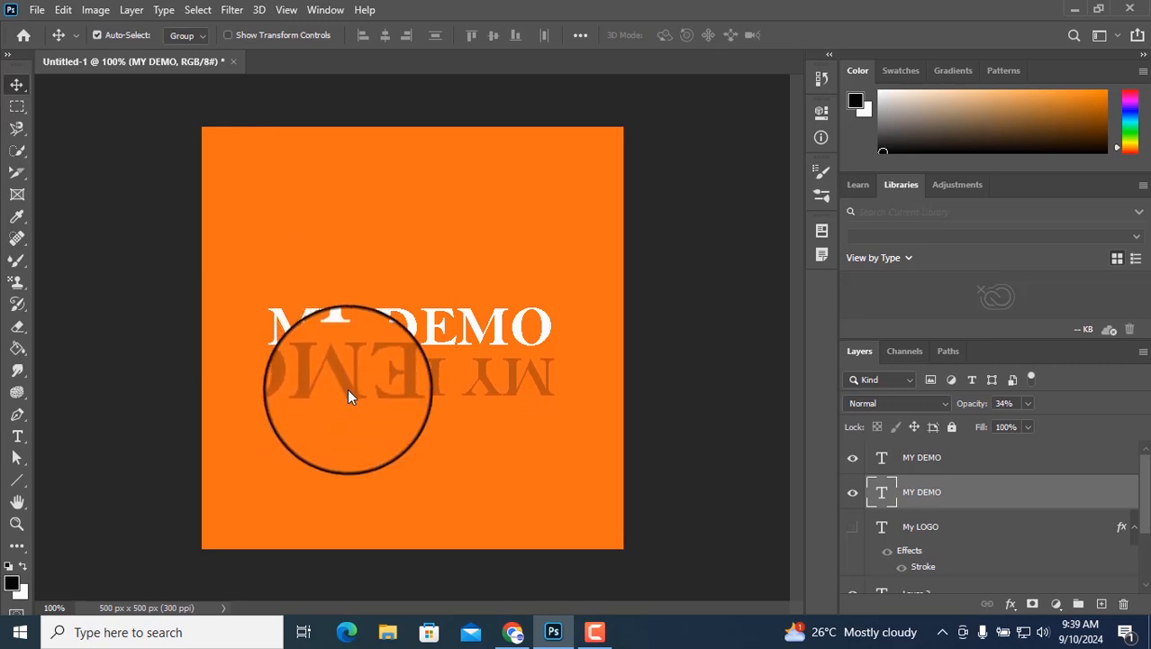
key("Up")
key("Up")
key("Up")
key("Up")
key("Up")
key("Up")
key("Up")
key("Up")
key("Up")
key("Up")
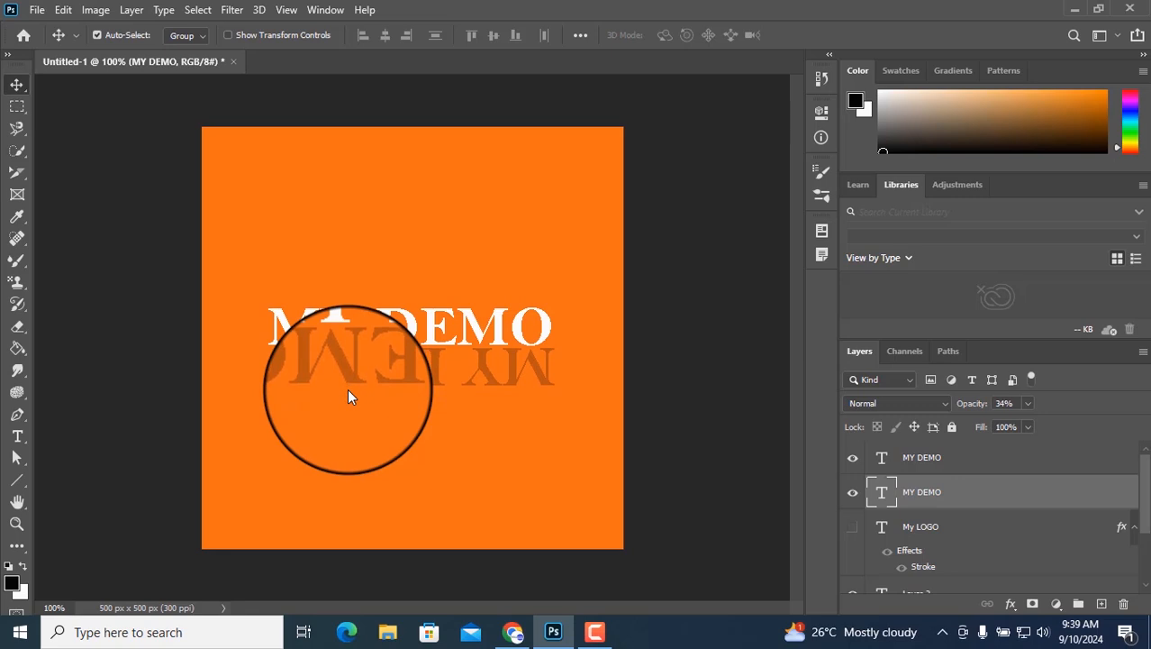
key("Up")
key("Up")
key("Up")
key("Up")
key("Up")
key("Up")
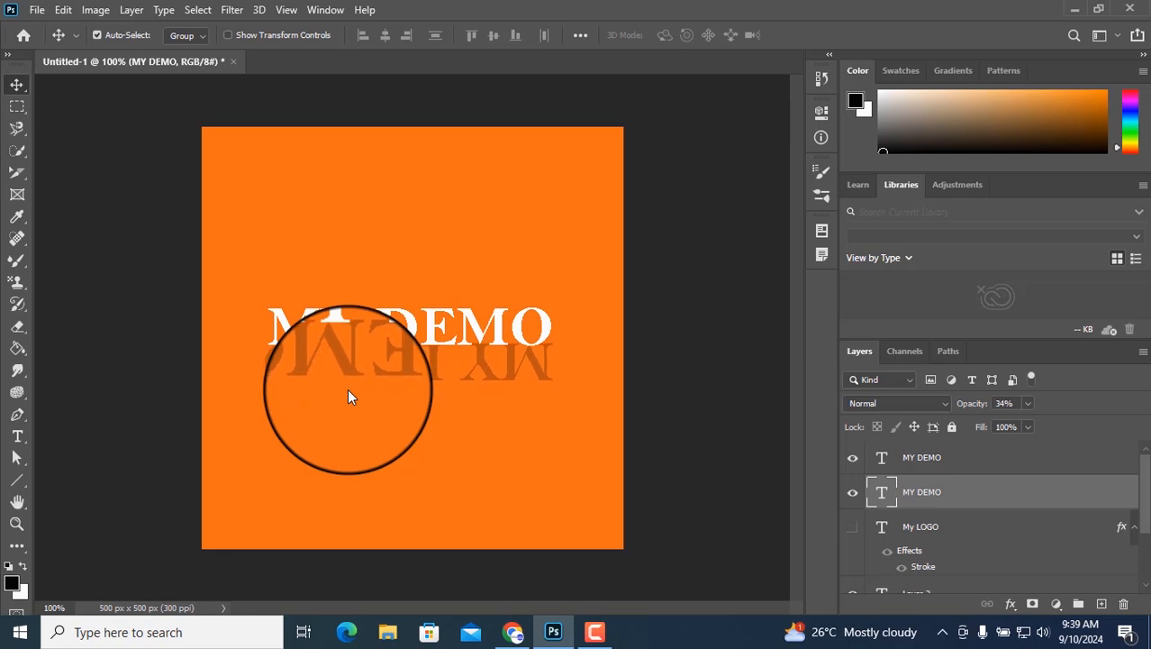
key("Up")
key("Up")
key("Up")
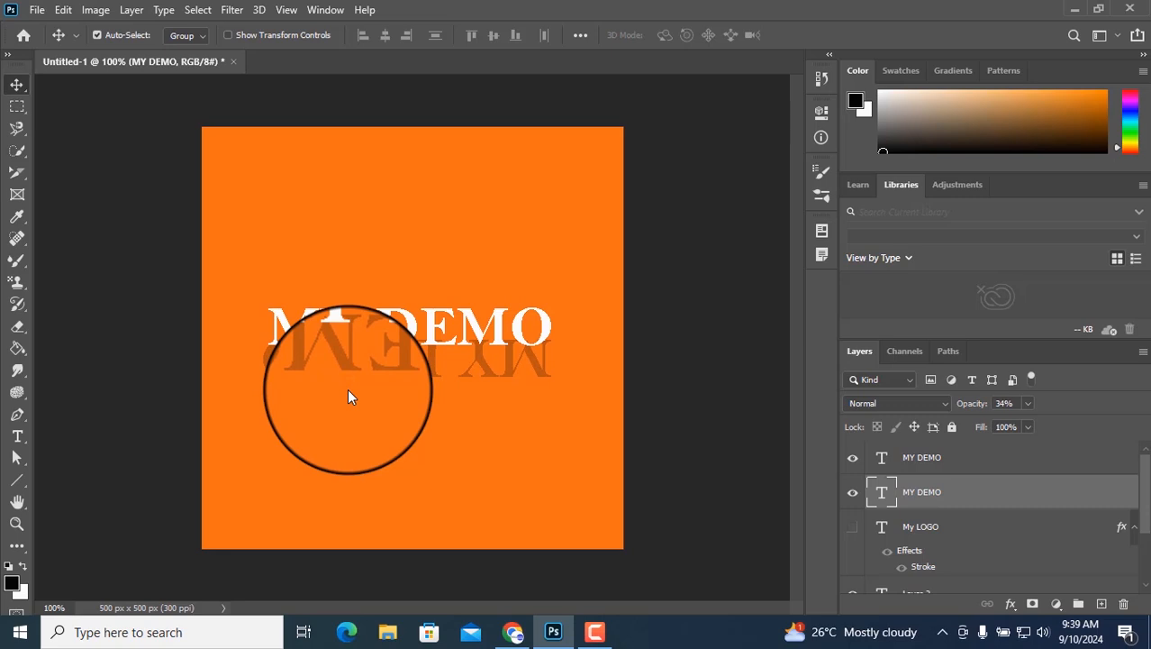
Hide both "MY DEMO" layers and start a vertical text line on a new layer, slightly left of the canvas centre, with the Vertical Type tool.
left_click(852, 492)
left_click(852, 456)
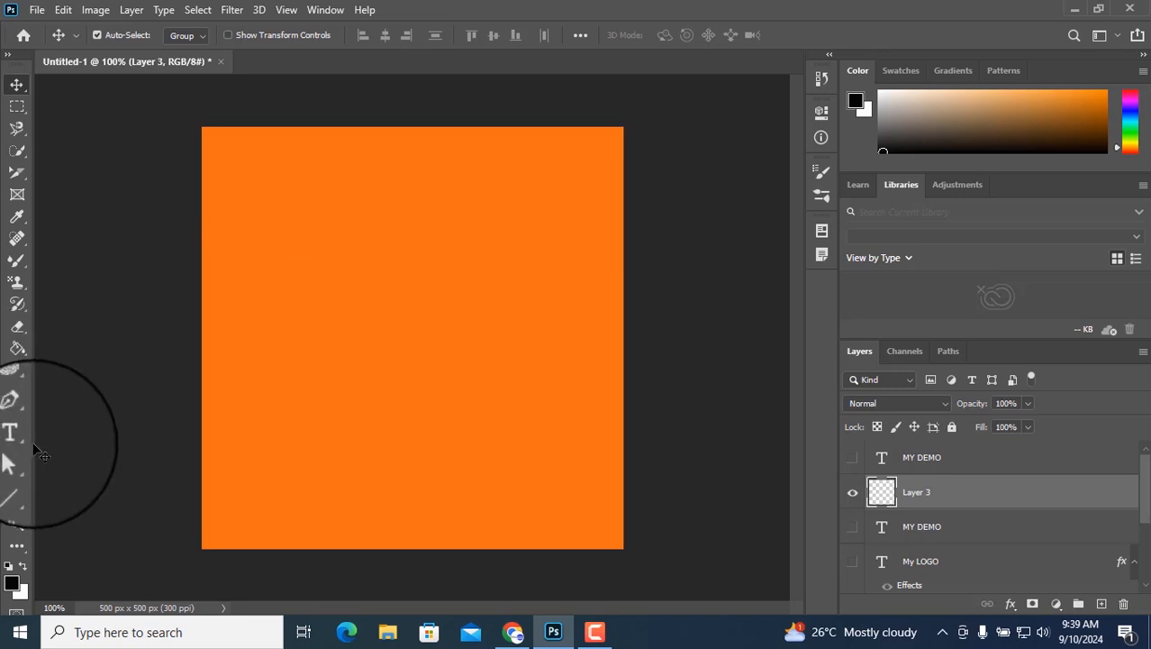
left_click(19, 438)
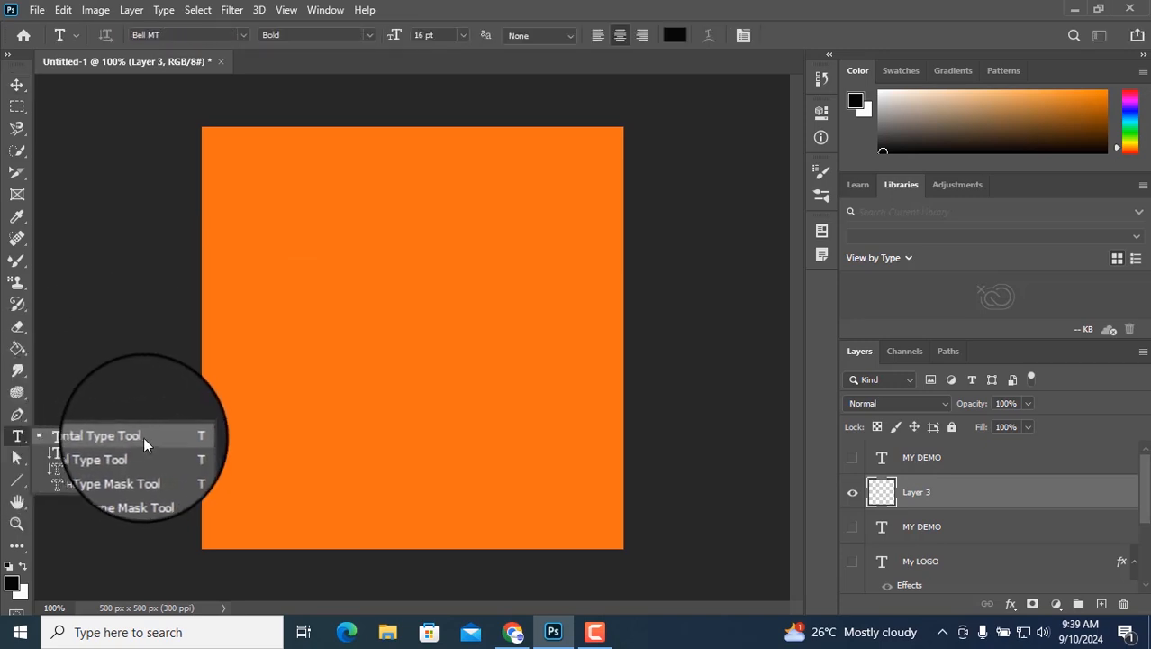
left_click(125, 456)
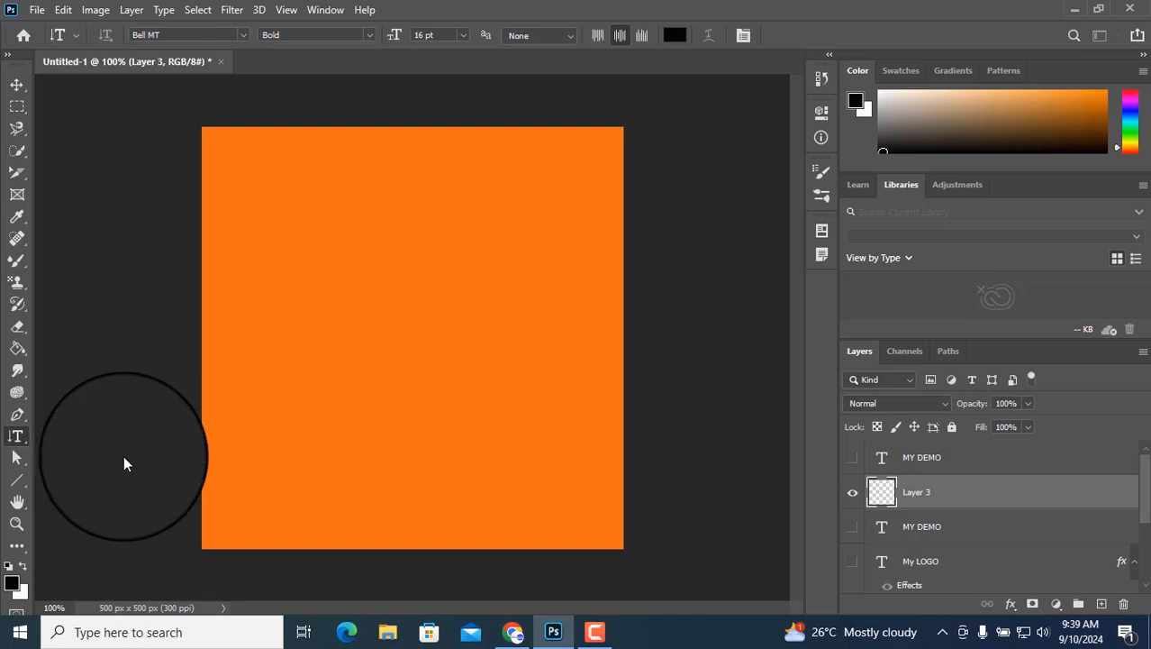
left_click(373, 254)
left_click(378, 261)
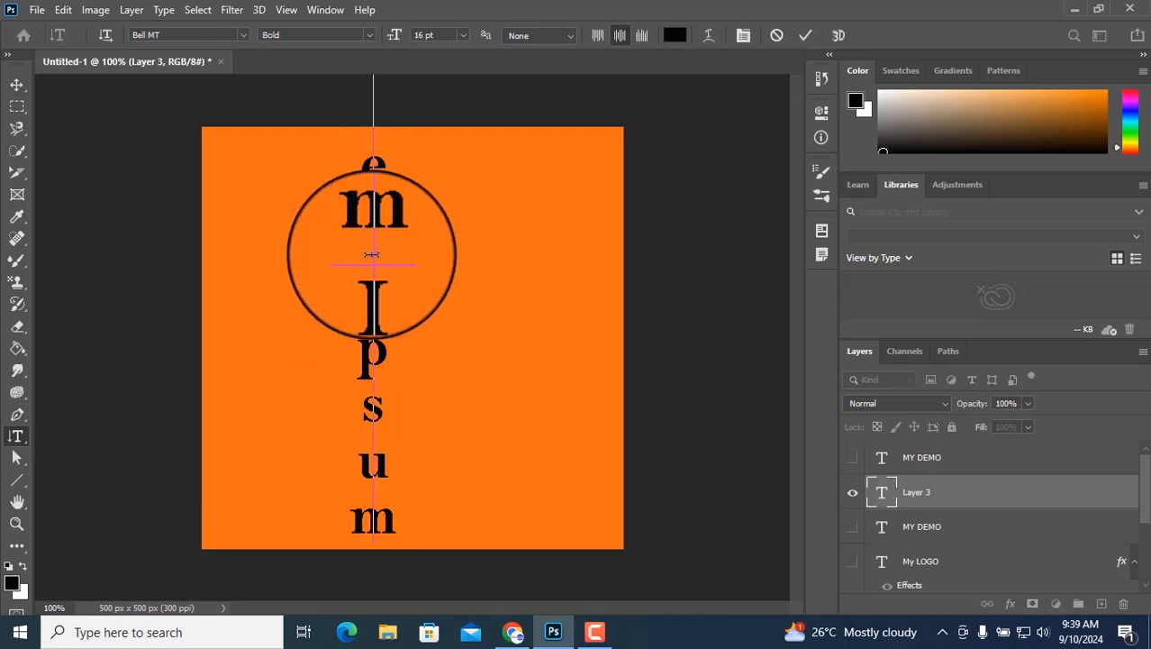